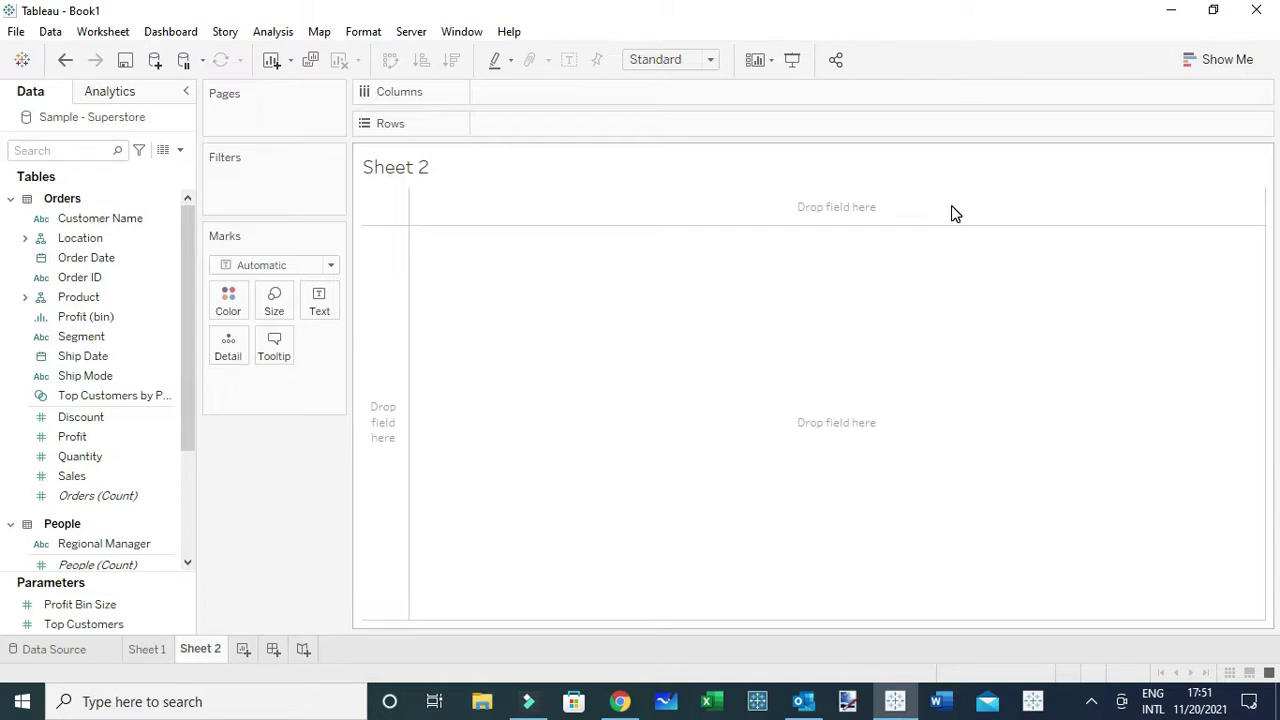
- Chart Sales by Sub-Category as bars, sorted descending with mark labels shown
{"action": "left_click", "coordinate": [25, 297]}
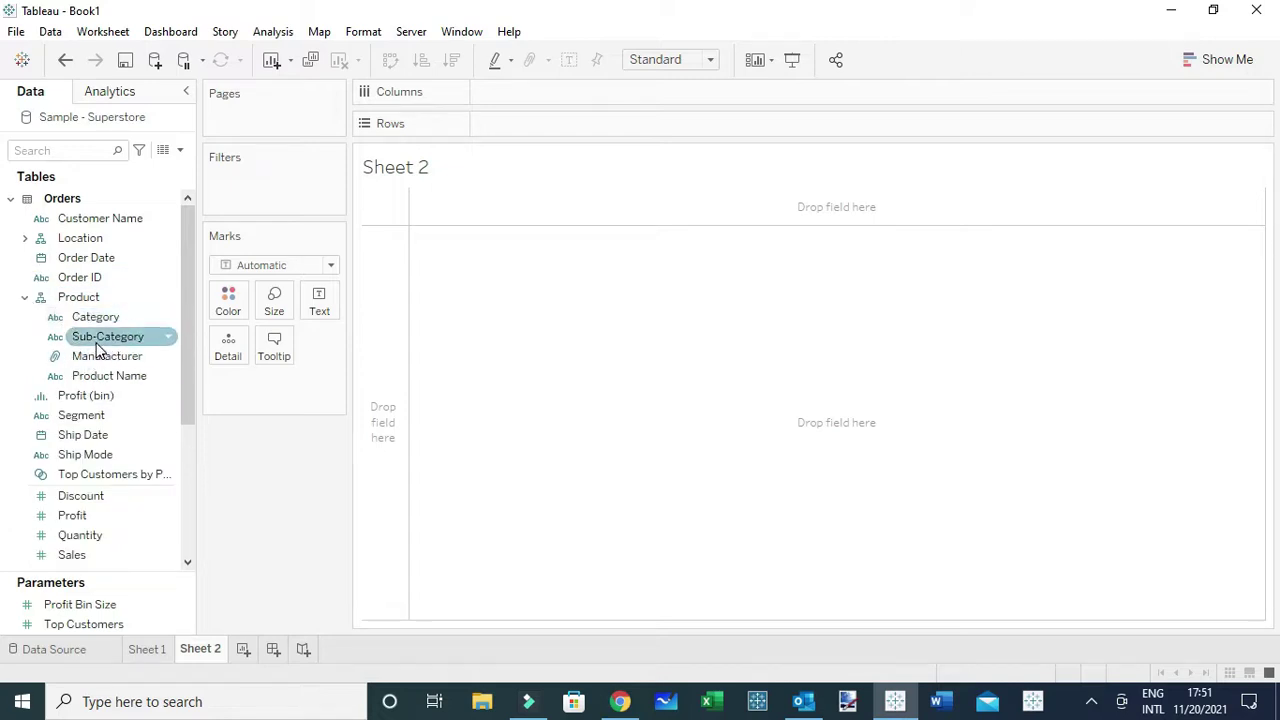
{"action": "left_click_drag", "start_coordinate": [98, 338], "coordinate": [520, 133]}
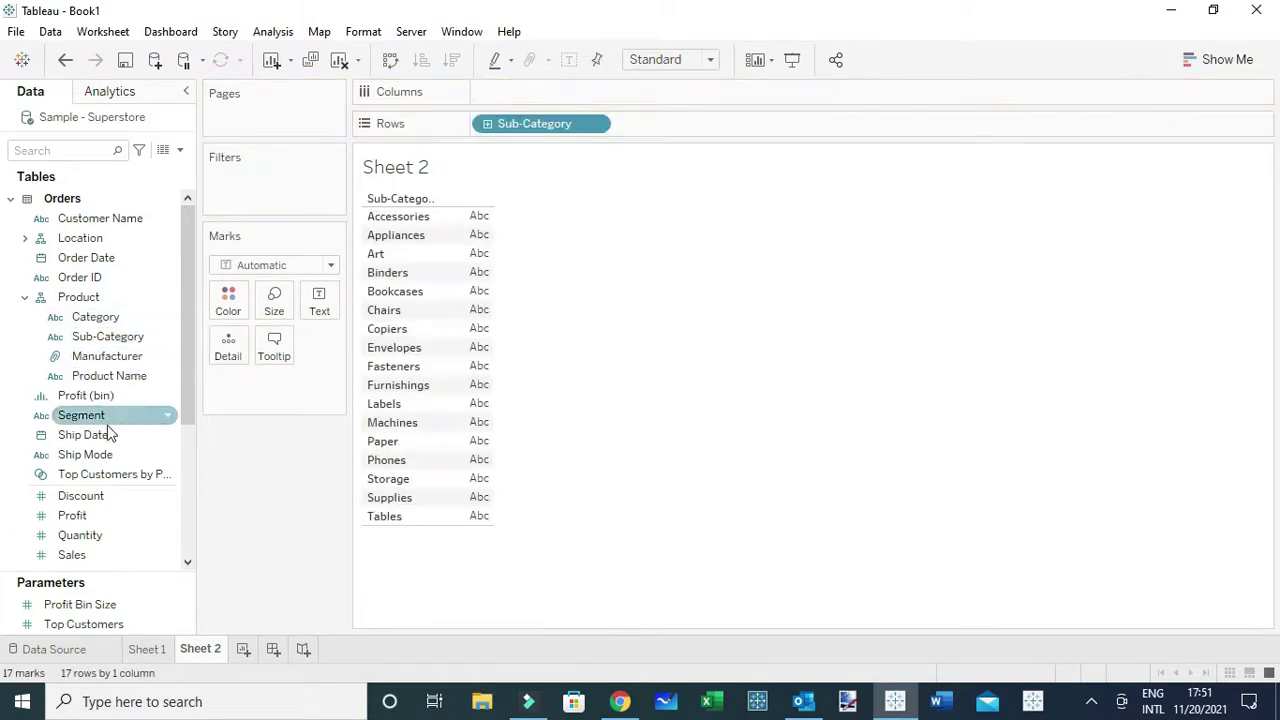
{"action": "left_click_drag", "start_coordinate": [98, 554], "coordinate": [520, 96]}
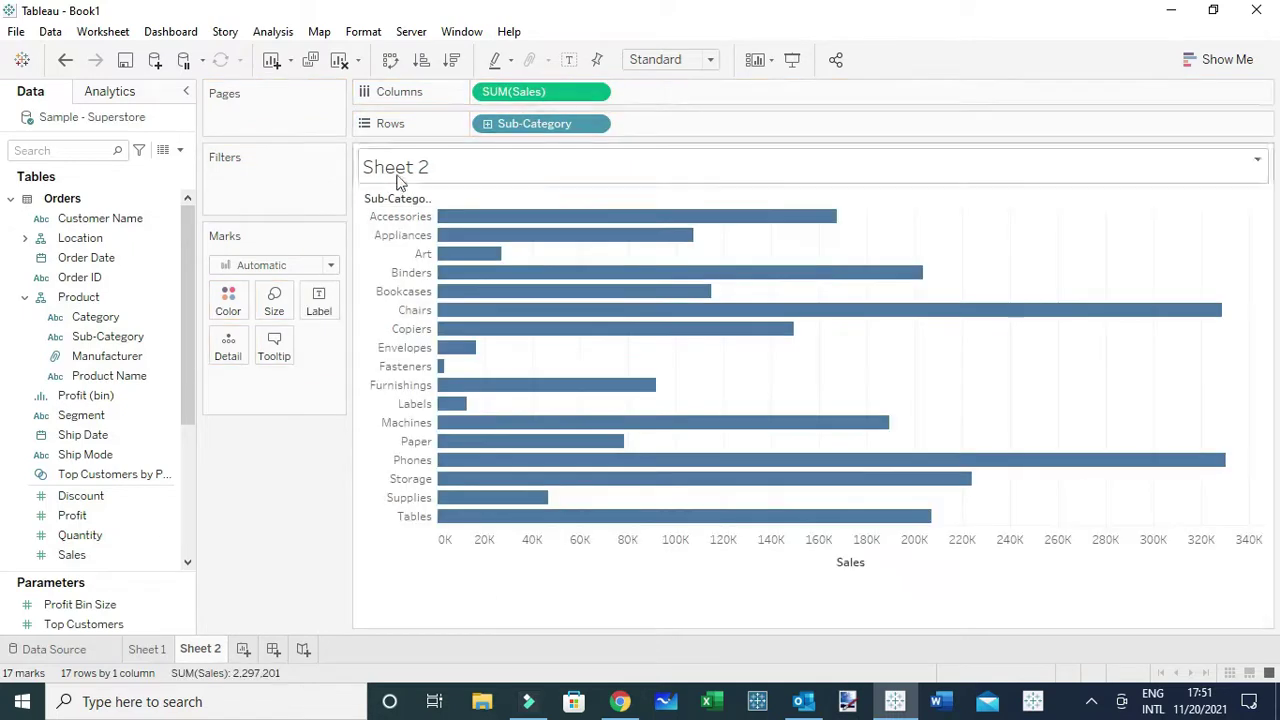
{"action": "left_click", "coordinate": [452, 61]}
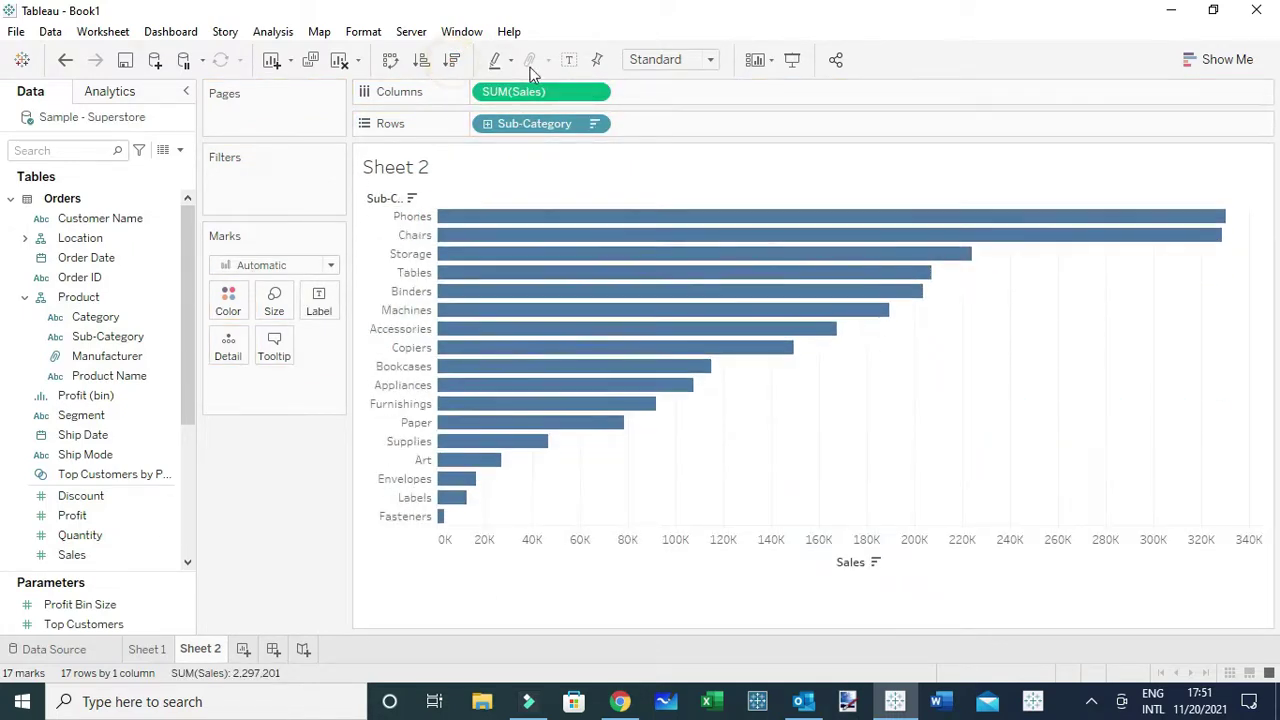
{"action": "left_click", "coordinate": [569, 61]}
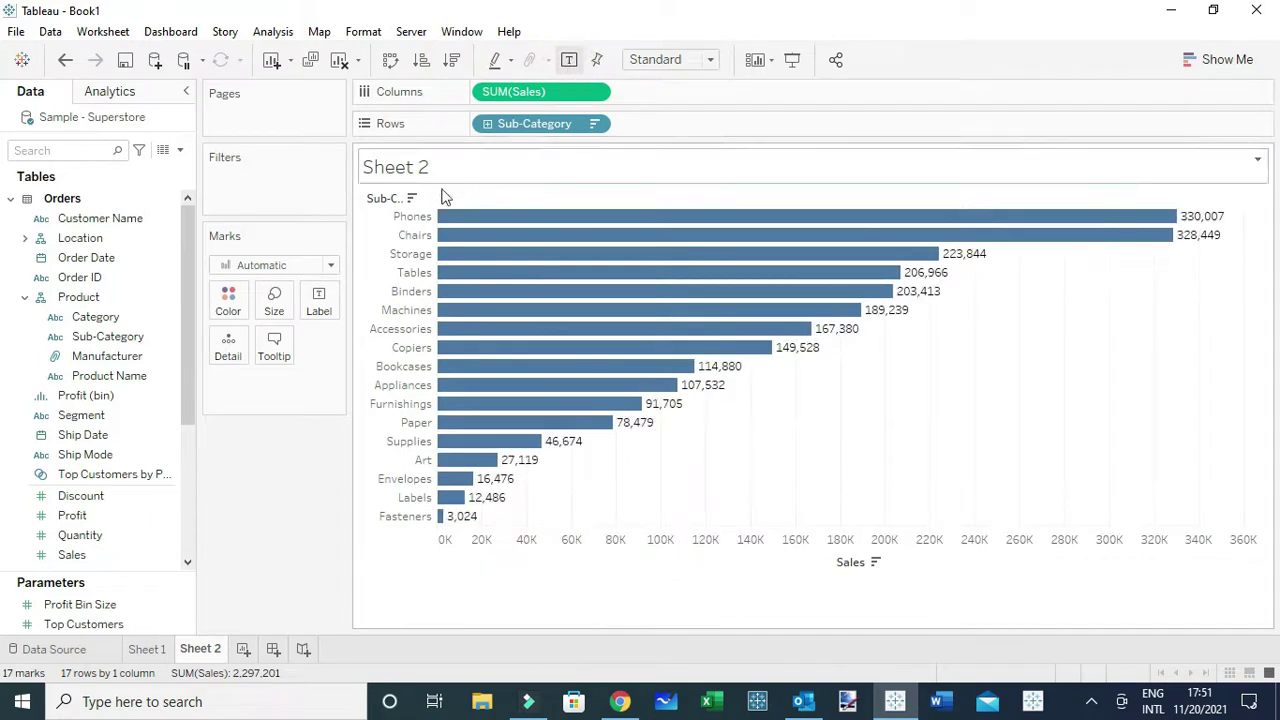
- Hide the Sub-Category row field label, then bring up the sheet title's options to hide it
{"action": "right_click", "coordinate": [378, 204]}
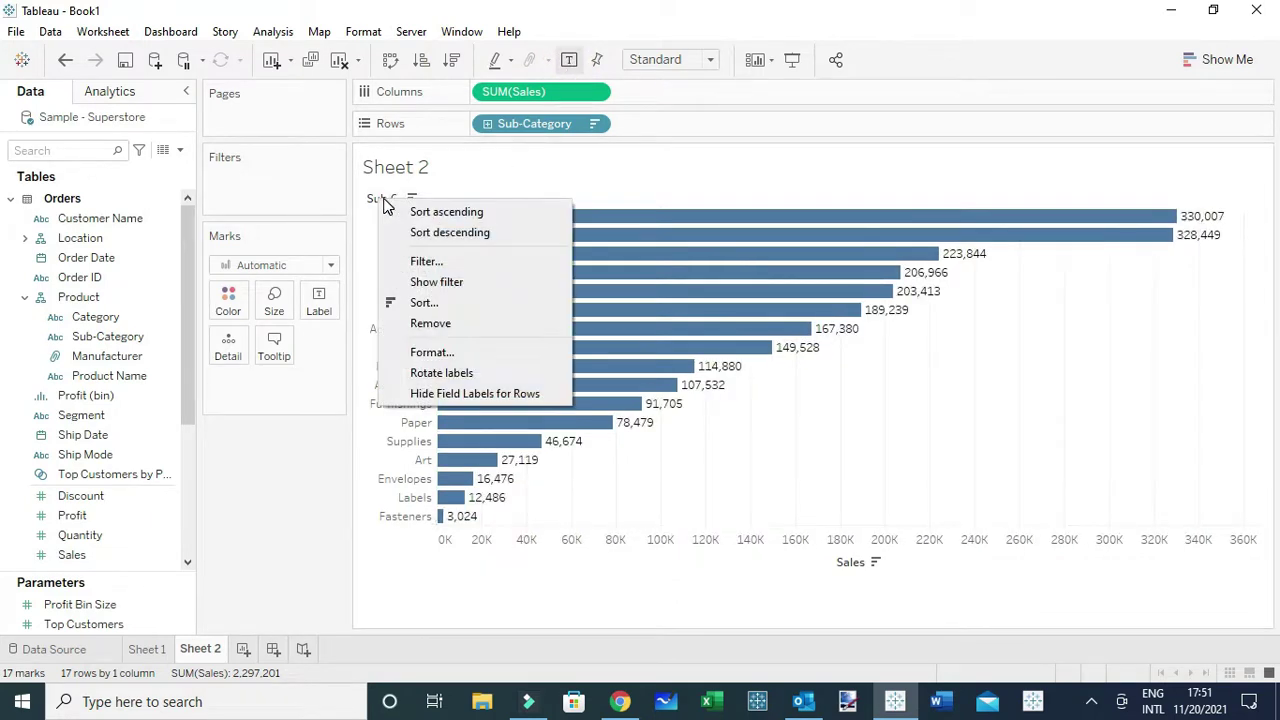
{"action": "left_click", "coordinate": [475, 394]}
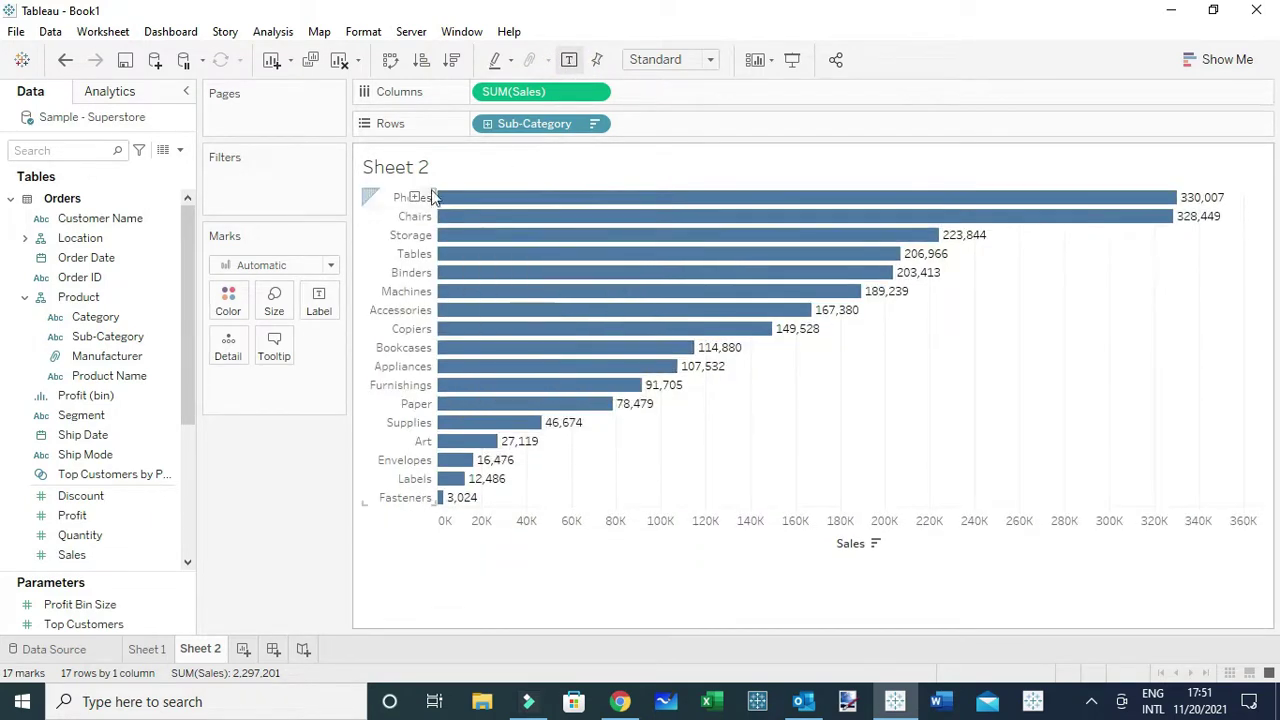
{"action": "right_click", "coordinate": [449, 171]}
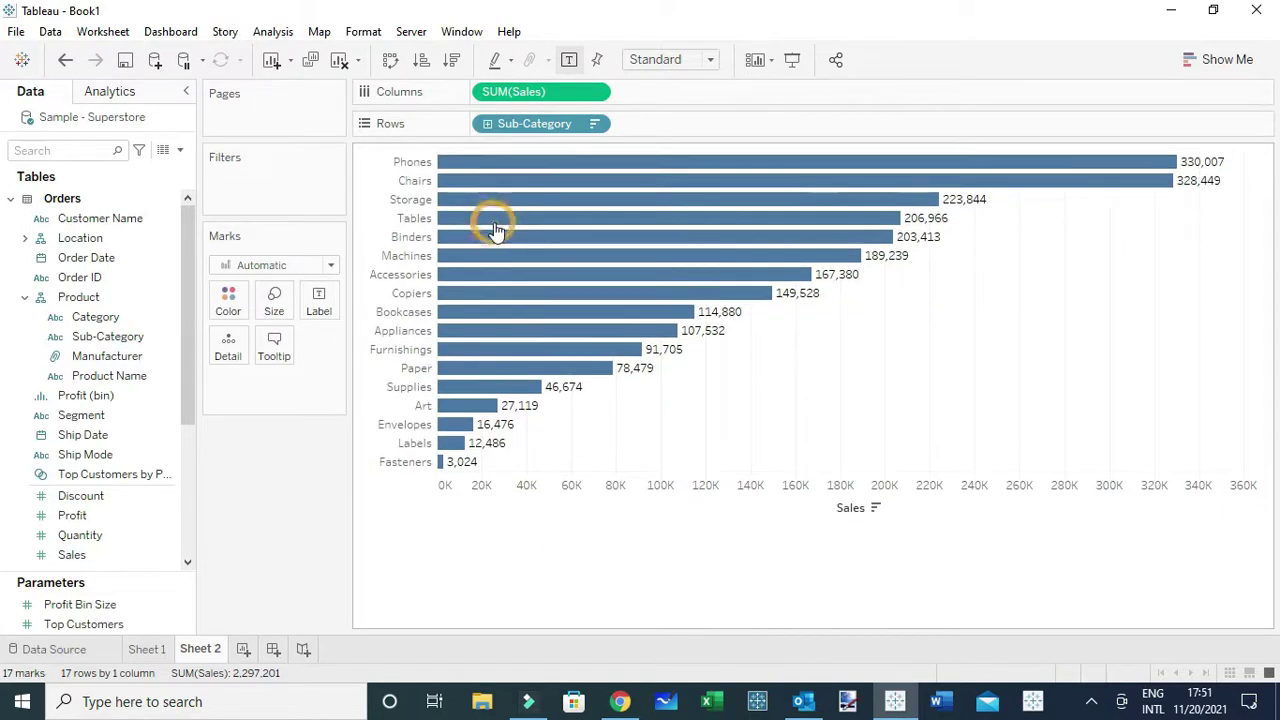
{"action": "left_click", "coordinate": [493, 224]}
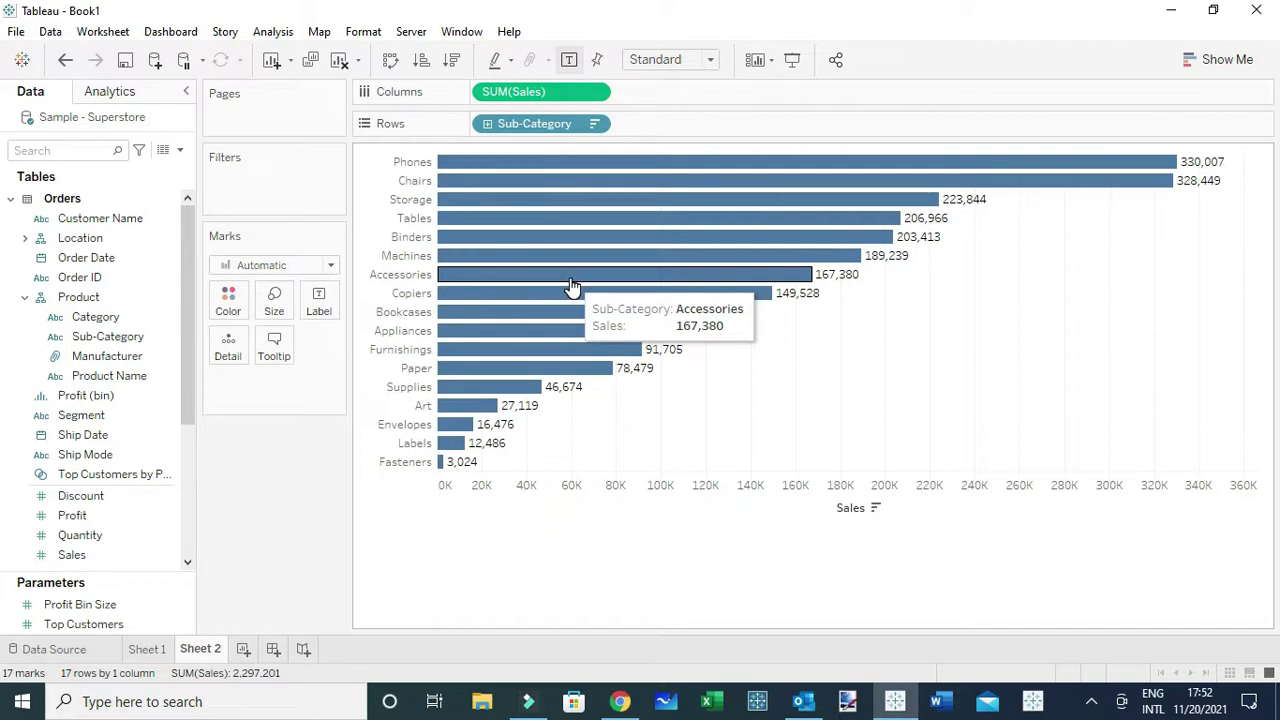
- Open the bars' Edit Tooltip dialog and browse its font, size and colour lists without changing anything
{"action": "left_click", "coordinate": [282, 355]}
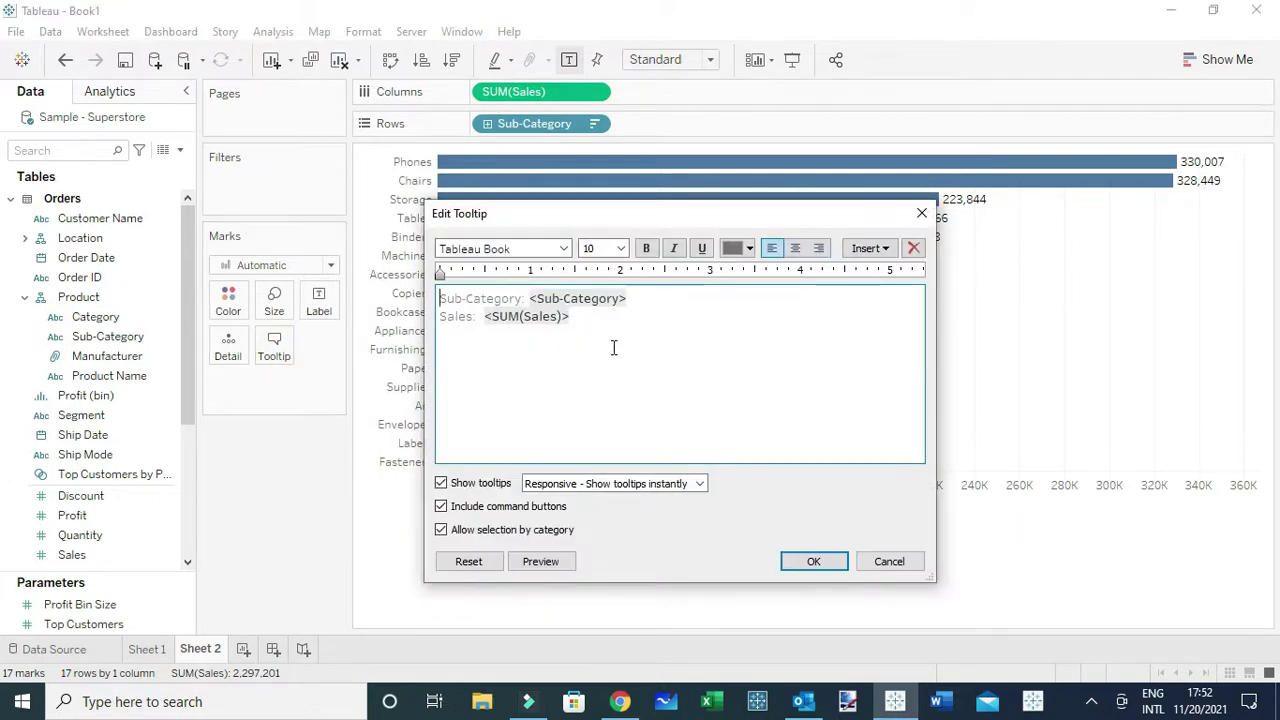
{"action": "left_click_drag", "start_coordinate": [605, 347], "coordinate": [403, 268]}
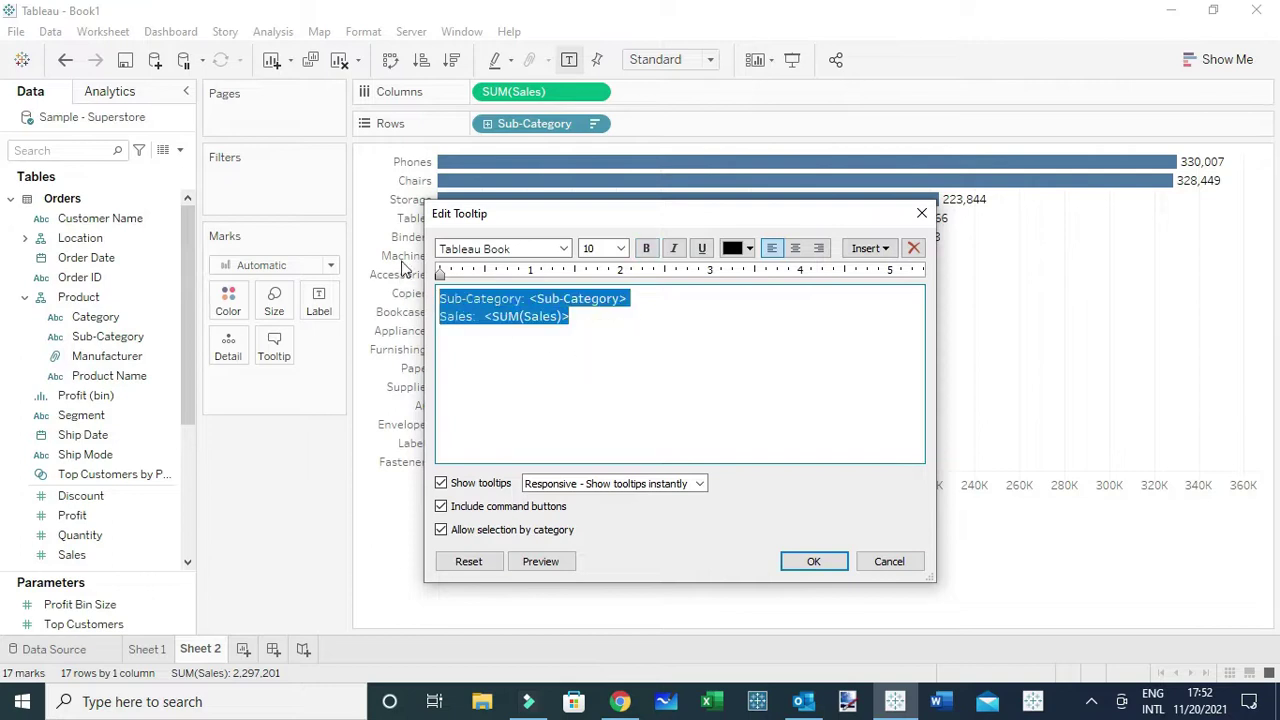
{"action": "left_click", "coordinate": [563, 250]}
{"action": "left_click", "coordinate": [564, 252]}
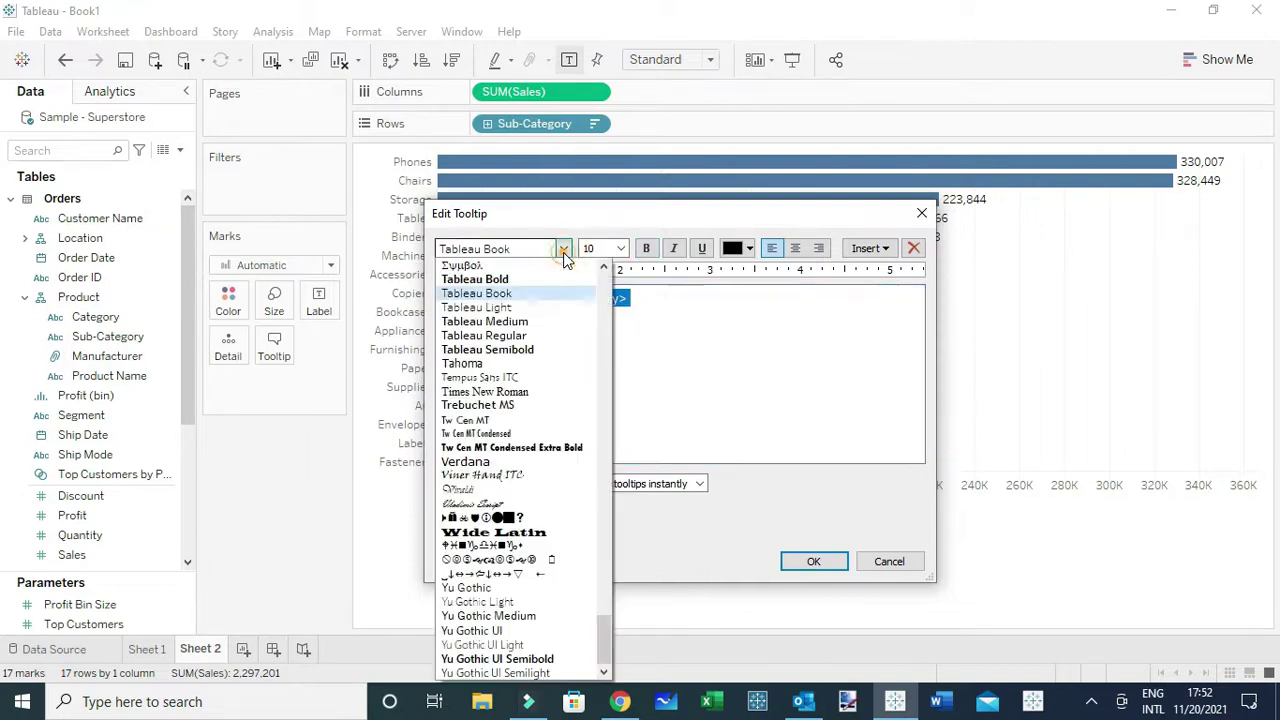
{"action": "left_click", "coordinate": [619, 250]}
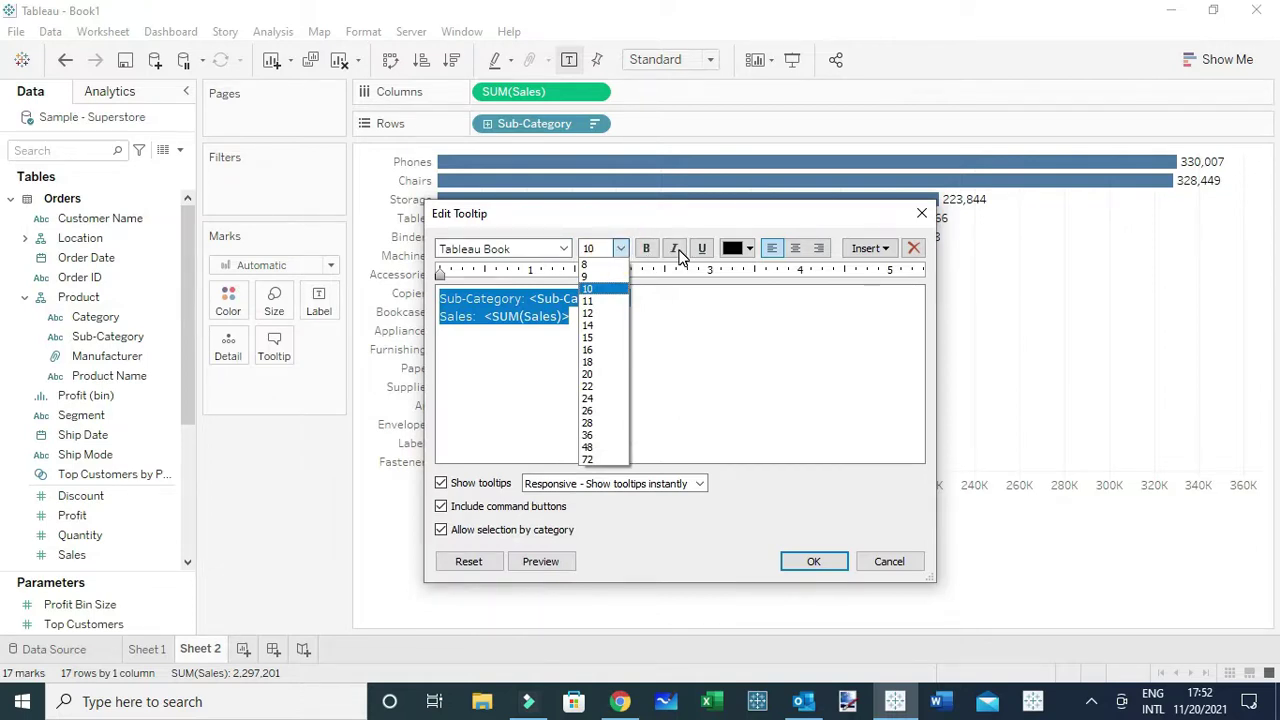
{"action": "left_click", "coordinate": [733, 251]}
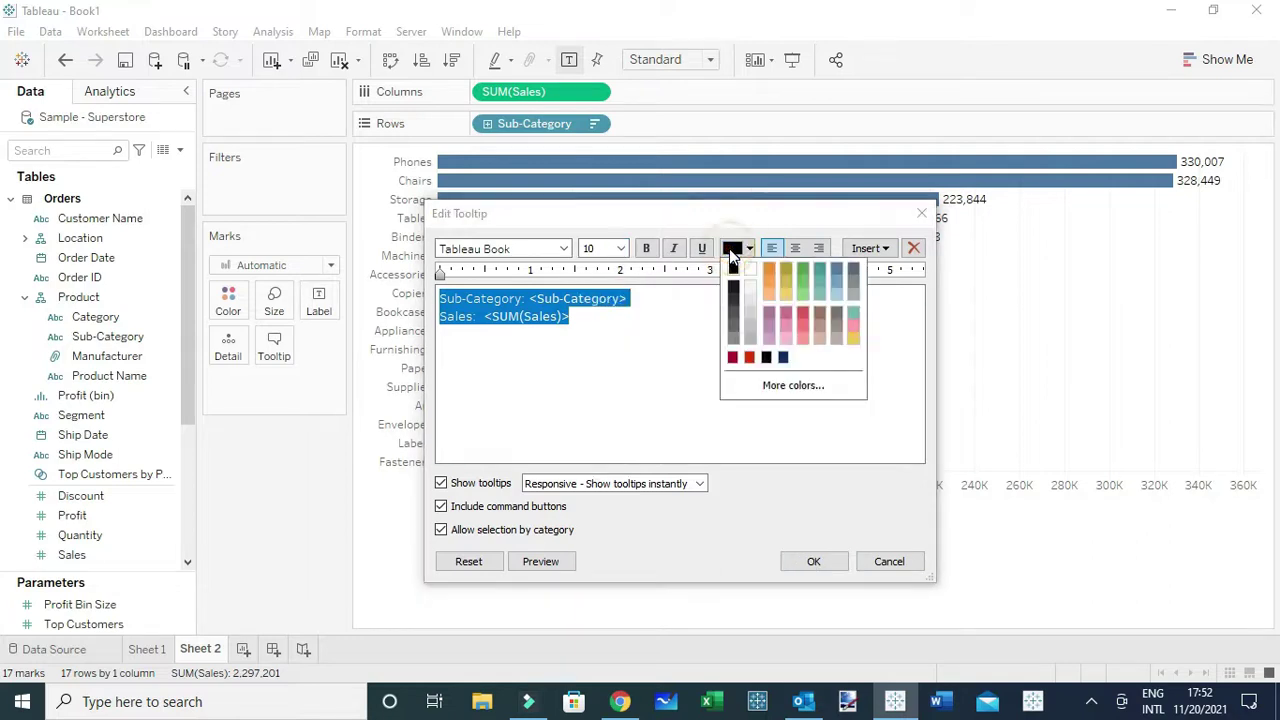
{"action": "left_click", "coordinate": [581, 378]}
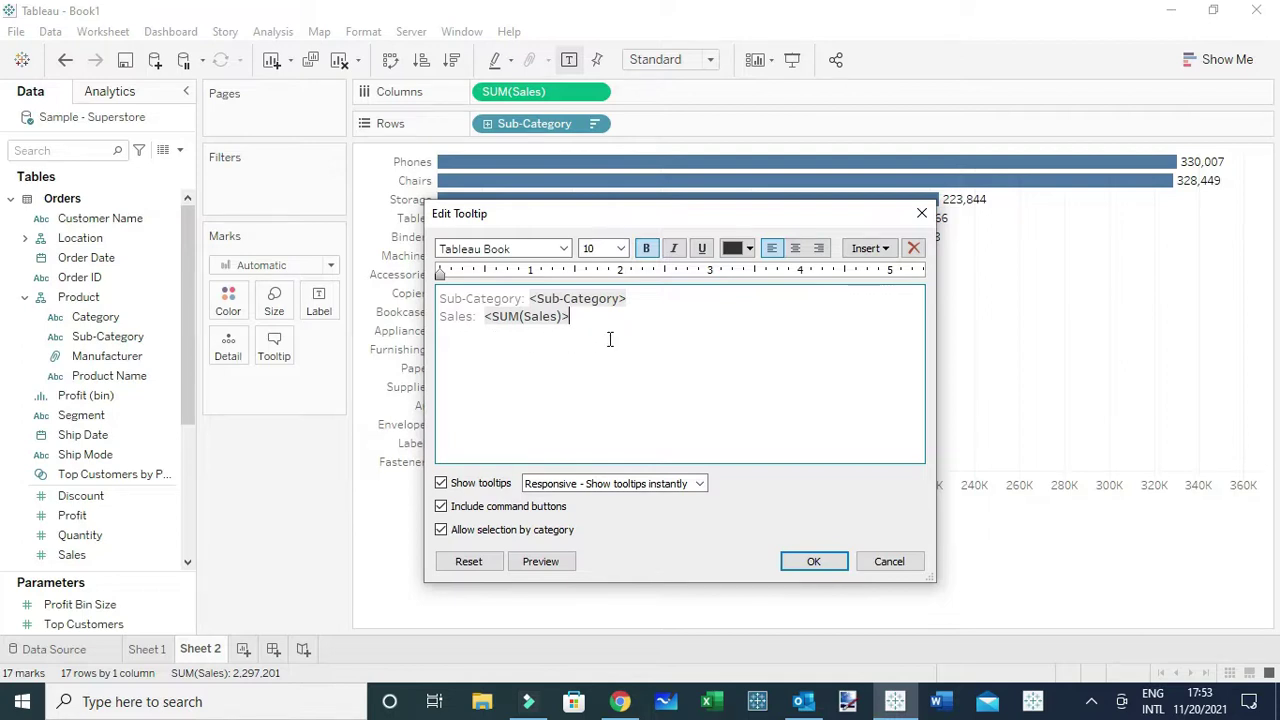
- Set all the tooltip text to the Tableau Bold font
{"action": "key", "text": "ctrl+a"}
{"action": "left_click", "coordinate": [527, 252]}
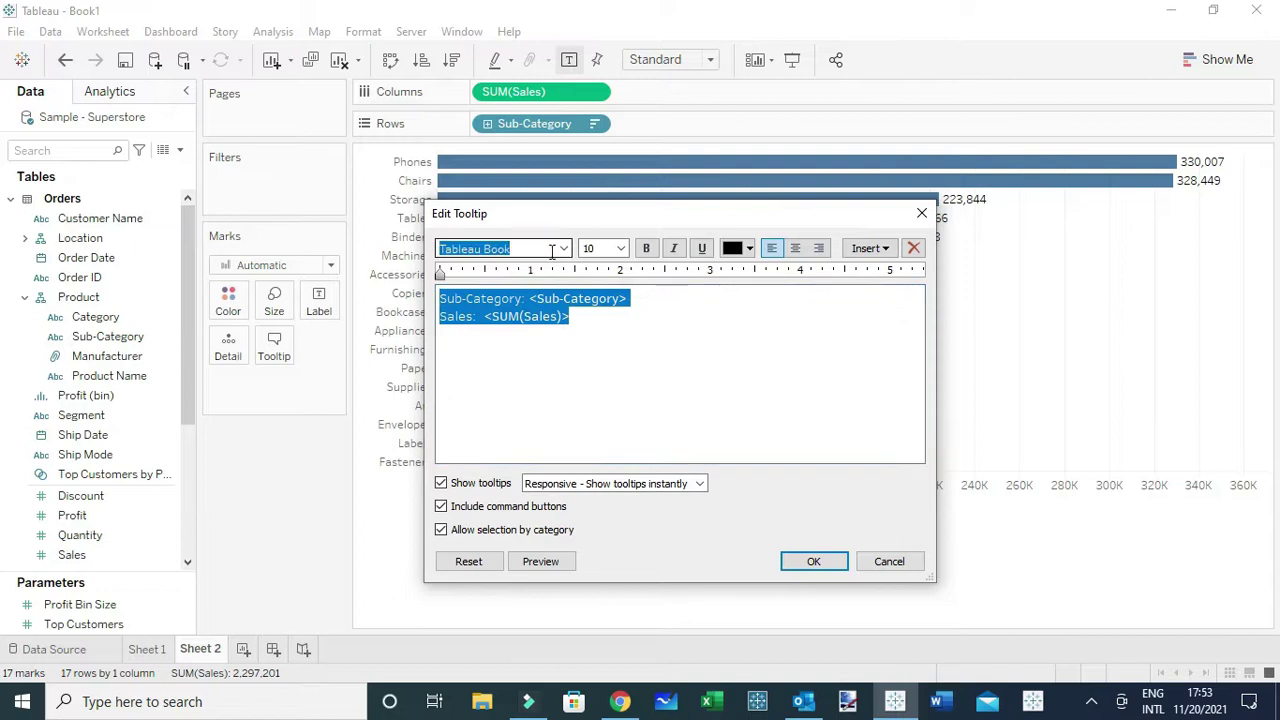
{"action": "type", "text": "t"}
{"action": "key", "text": "Return"}
{"action": "left_click", "coordinate": [643, 346]}
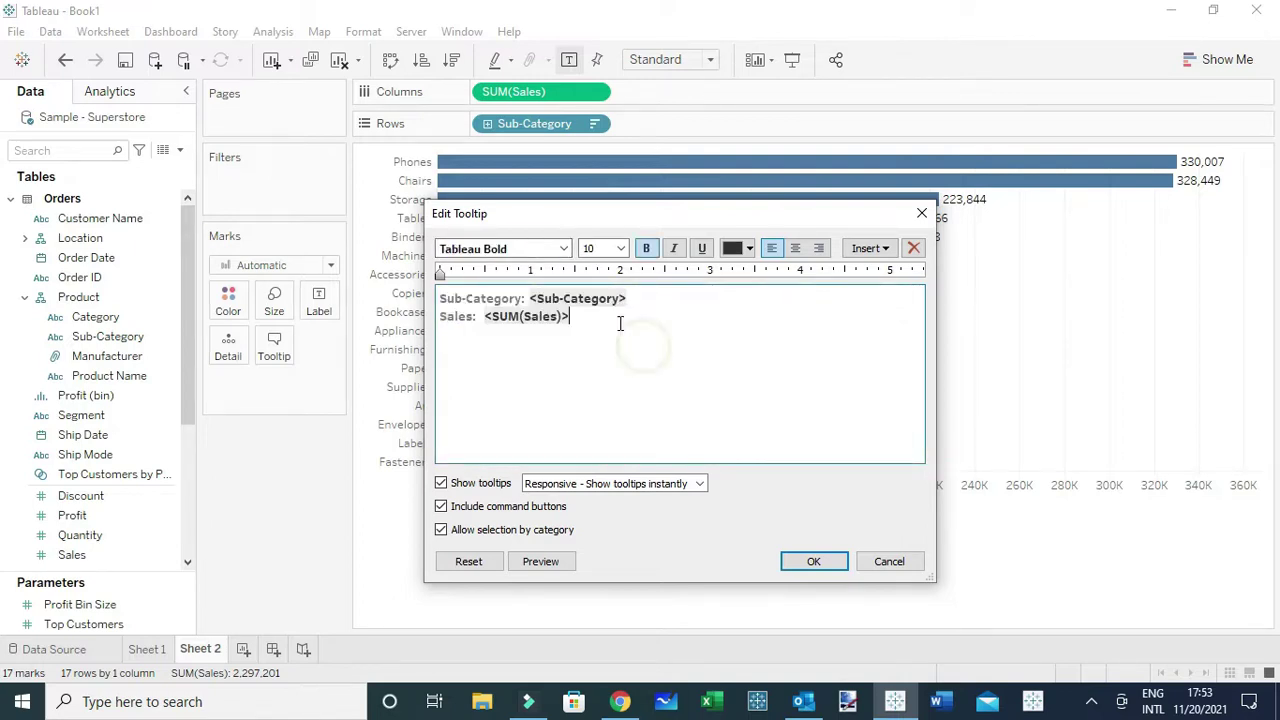
- Make the <Sub-Category> and <SUM(Sales)> values size 12 and orange, then apply the tooltip
{"action": "left_click_drag", "start_coordinate": [627, 299], "coordinate": [530, 299]}
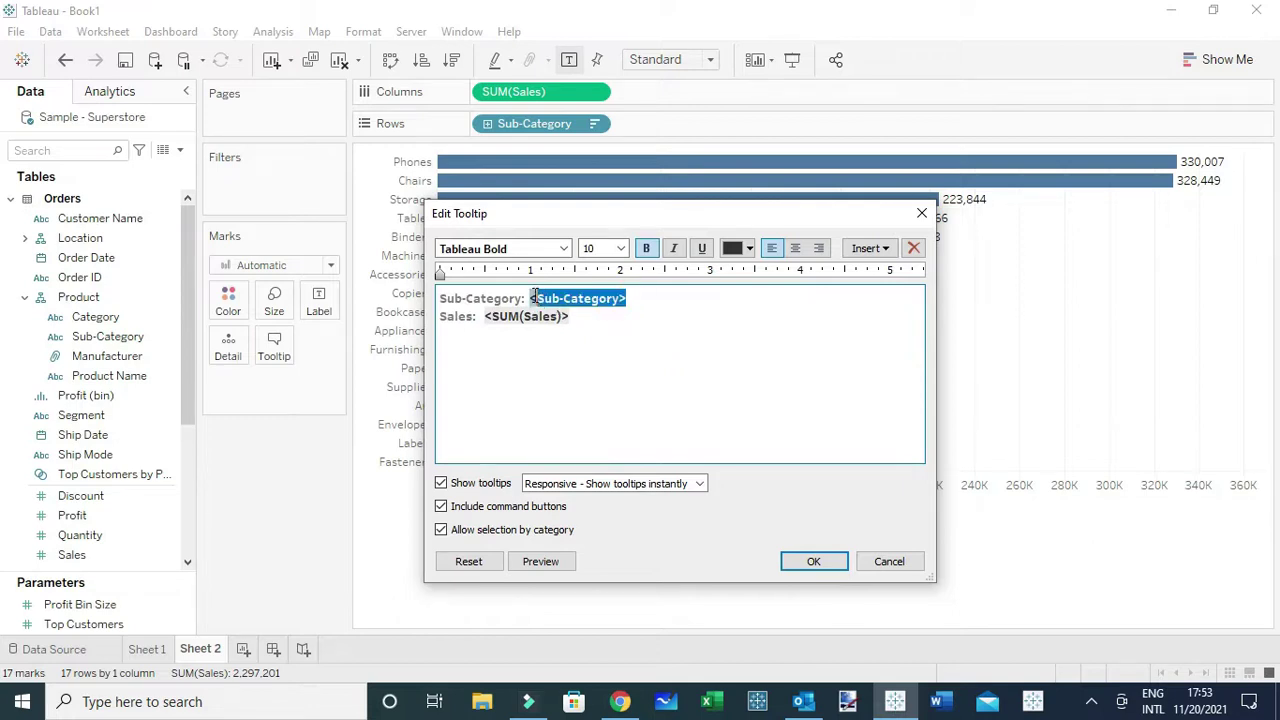
{"action": "left_click", "coordinate": [620, 248]}
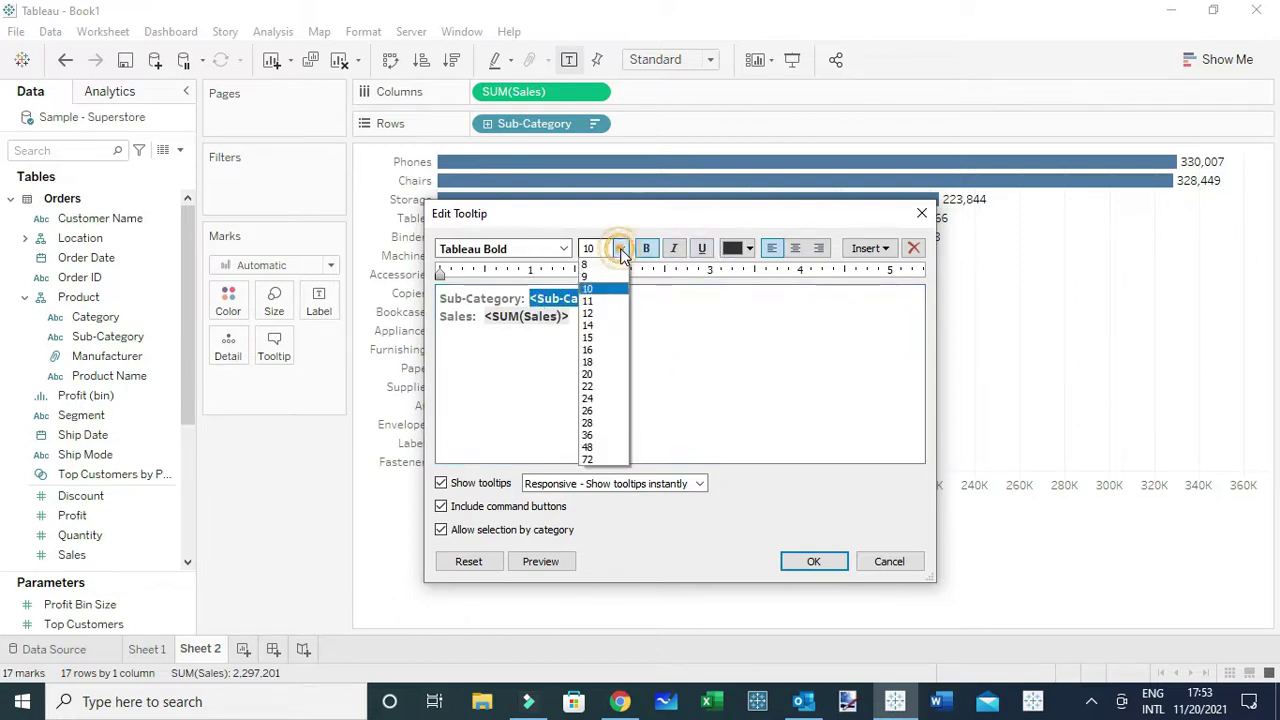
{"action": "left_click", "coordinate": [600, 313]}
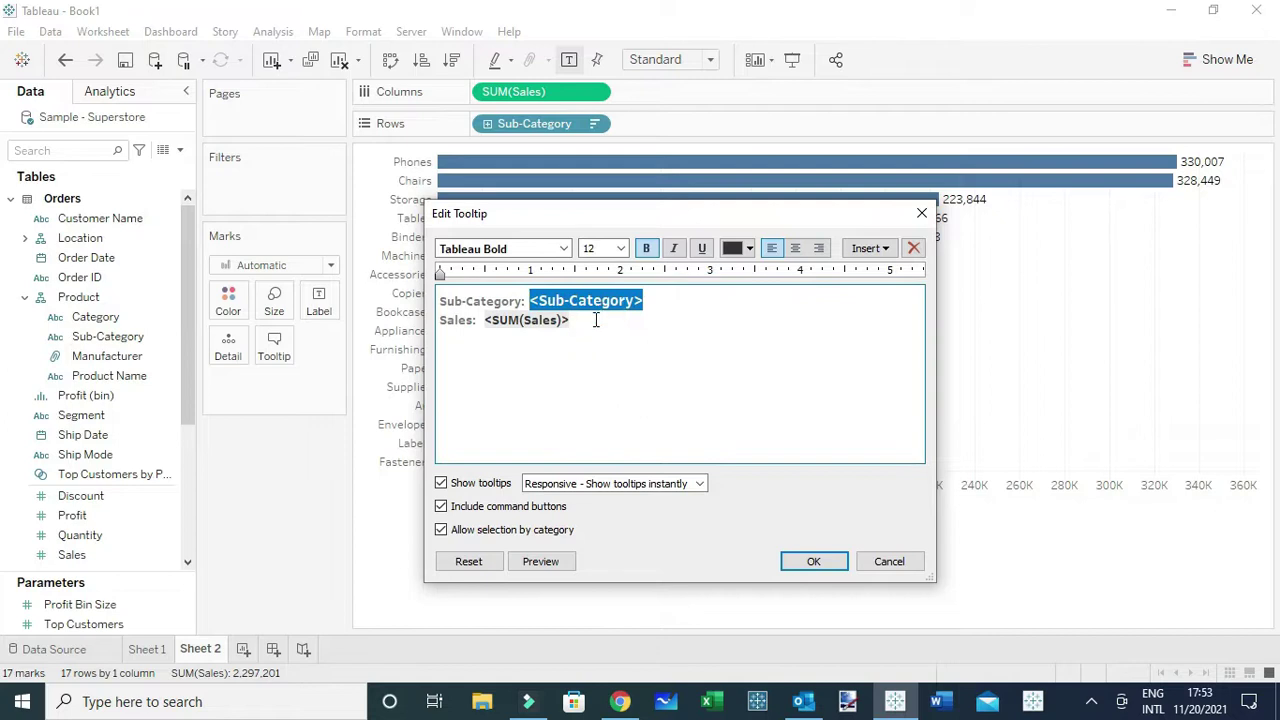
{"action": "left_click", "coordinate": [735, 249]}
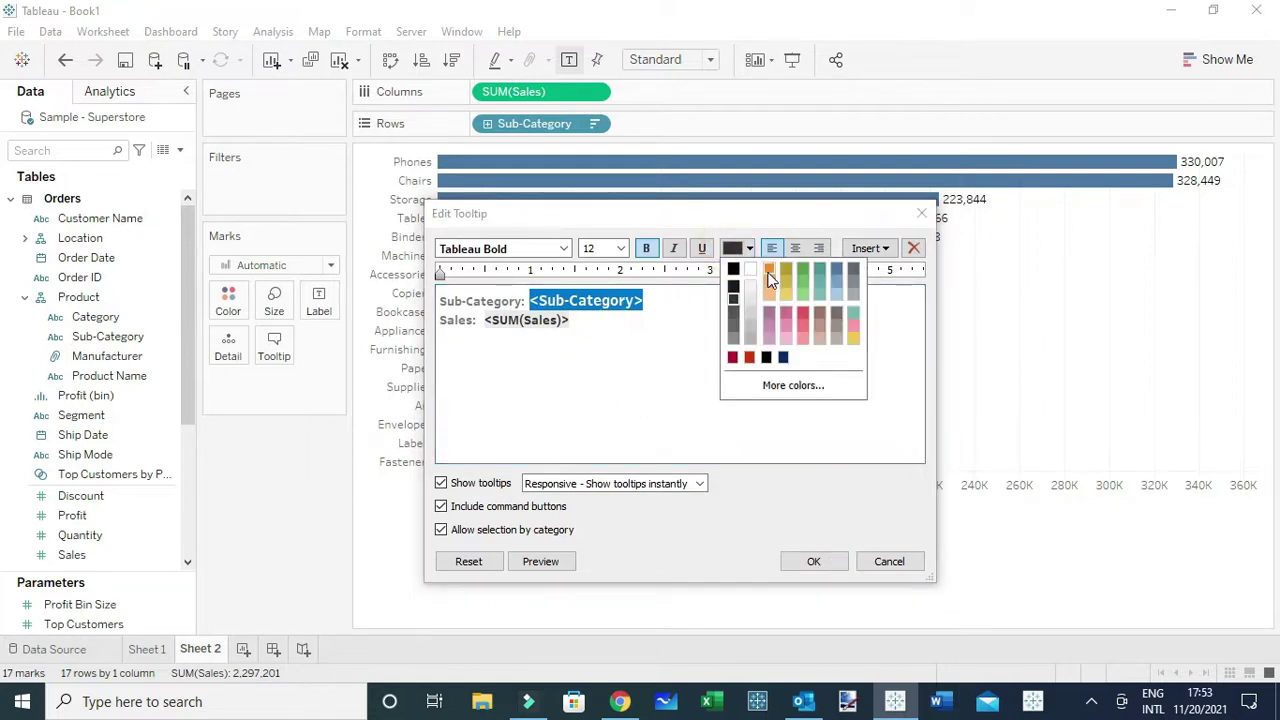
{"action": "left_click", "coordinate": [769, 271]}
{"action": "left_click_drag", "start_coordinate": [600, 314], "coordinate": [488, 320]}
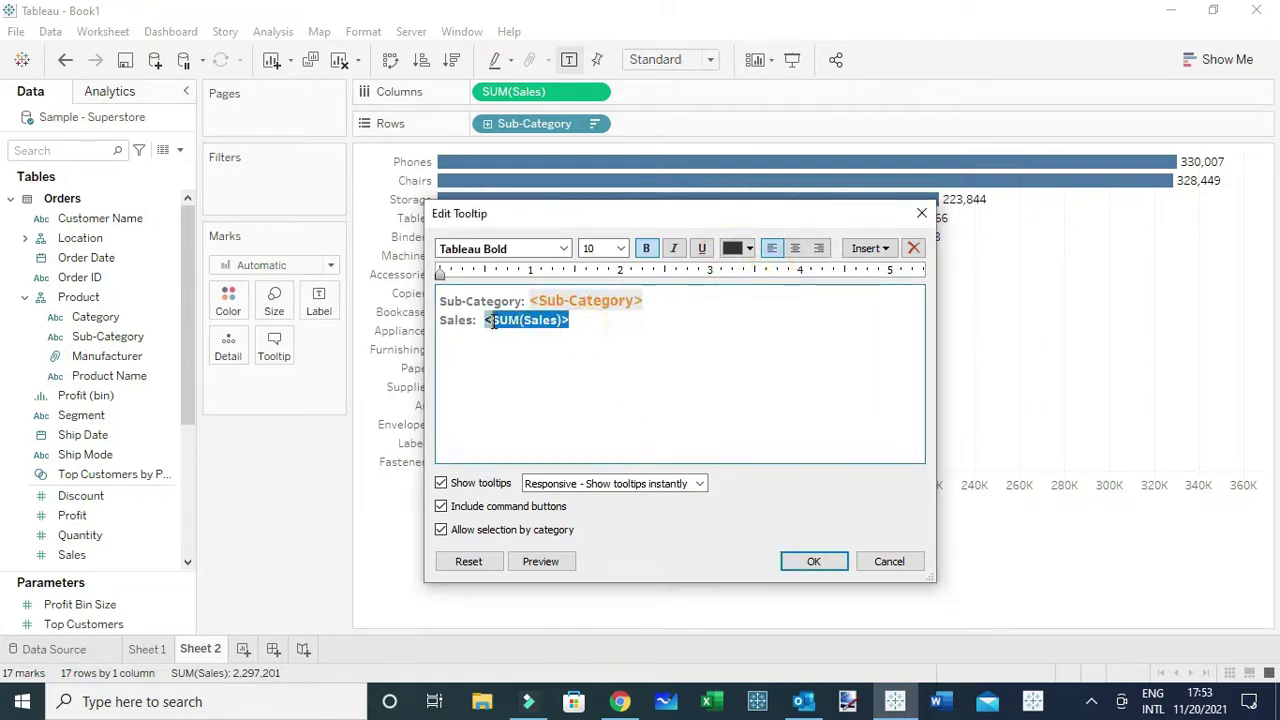
{"action": "left_click", "coordinate": [620, 248]}
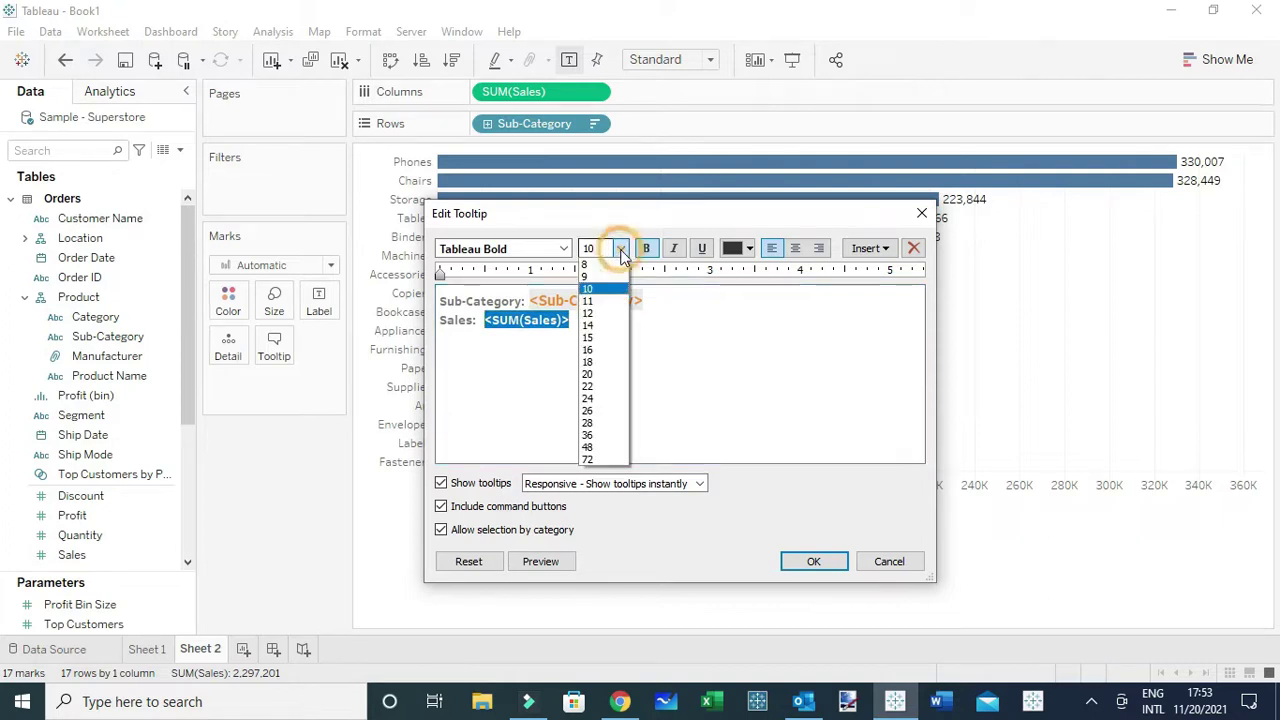
{"action": "left_click", "coordinate": [600, 313]}
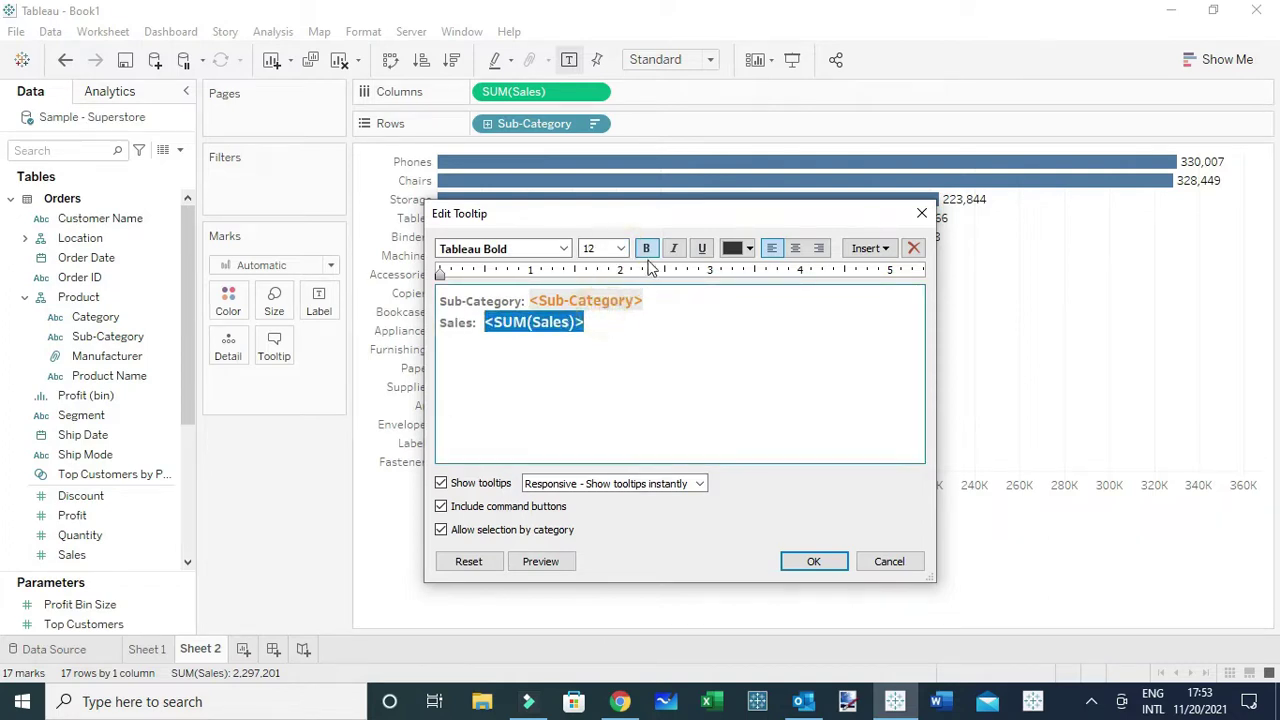
{"action": "left_click", "coordinate": [749, 248]}
{"action": "left_click", "coordinate": [767, 271]}
{"action": "left_click", "coordinate": [737, 358]}
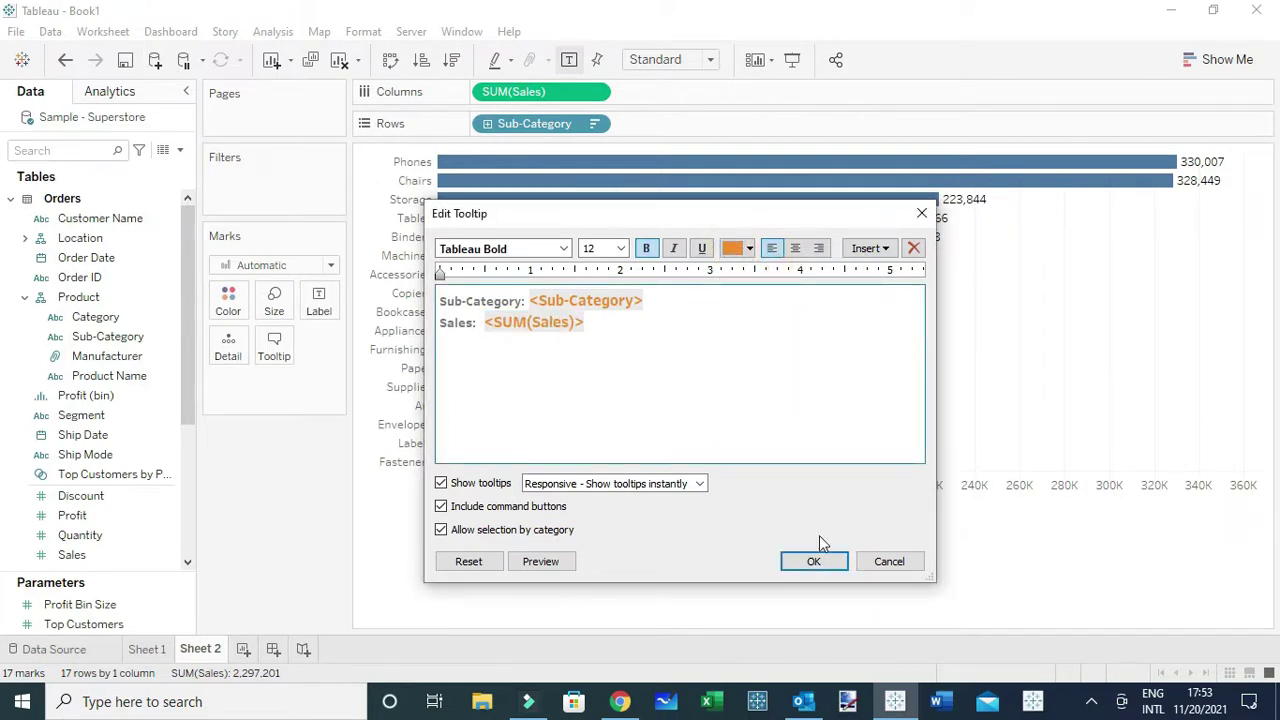
{"action": "left_click", "coordinate": [792, 560]}
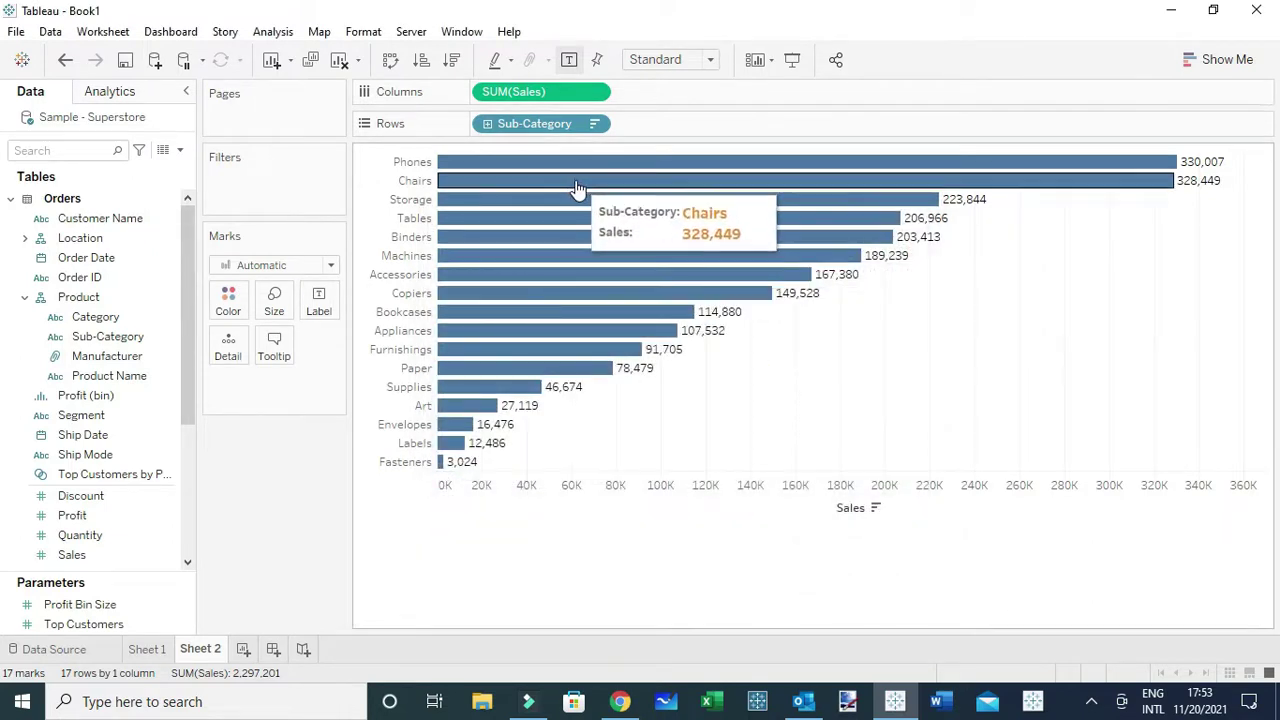
{"action": "mouse_move", "coordinate": [570, 210]}
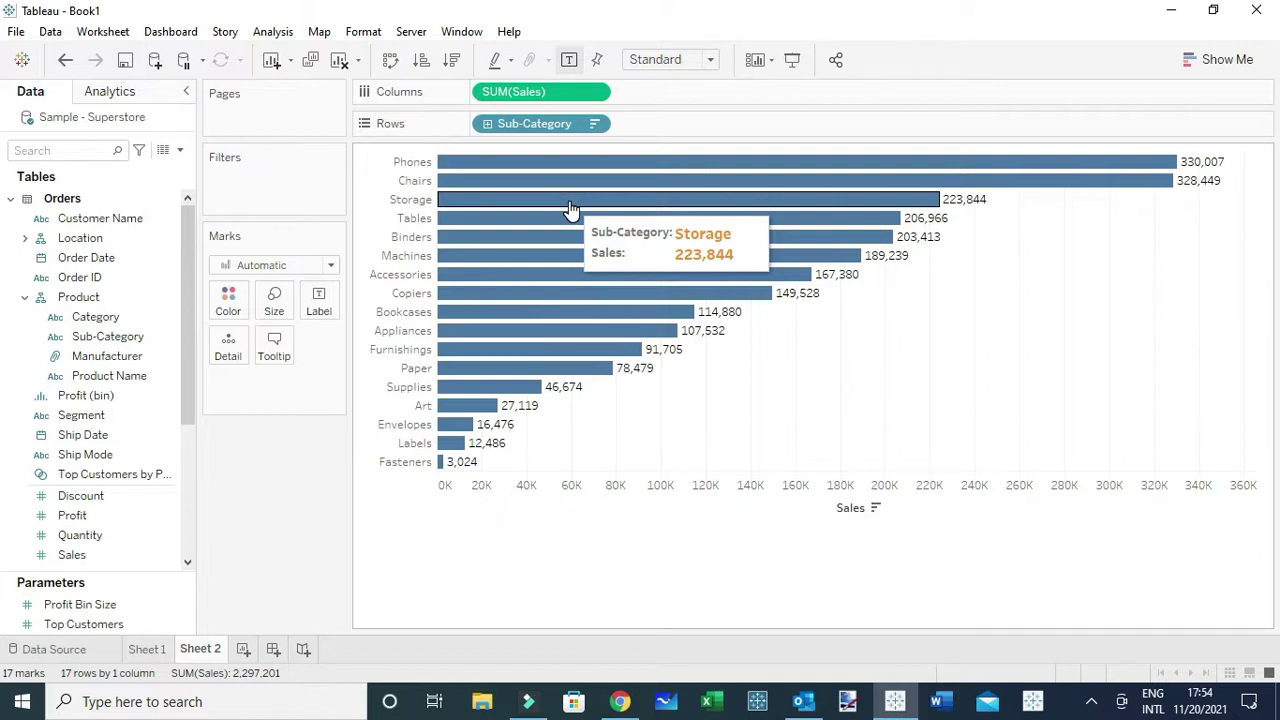
{"action": "mouse_move", "coordinate": [587, 178]}
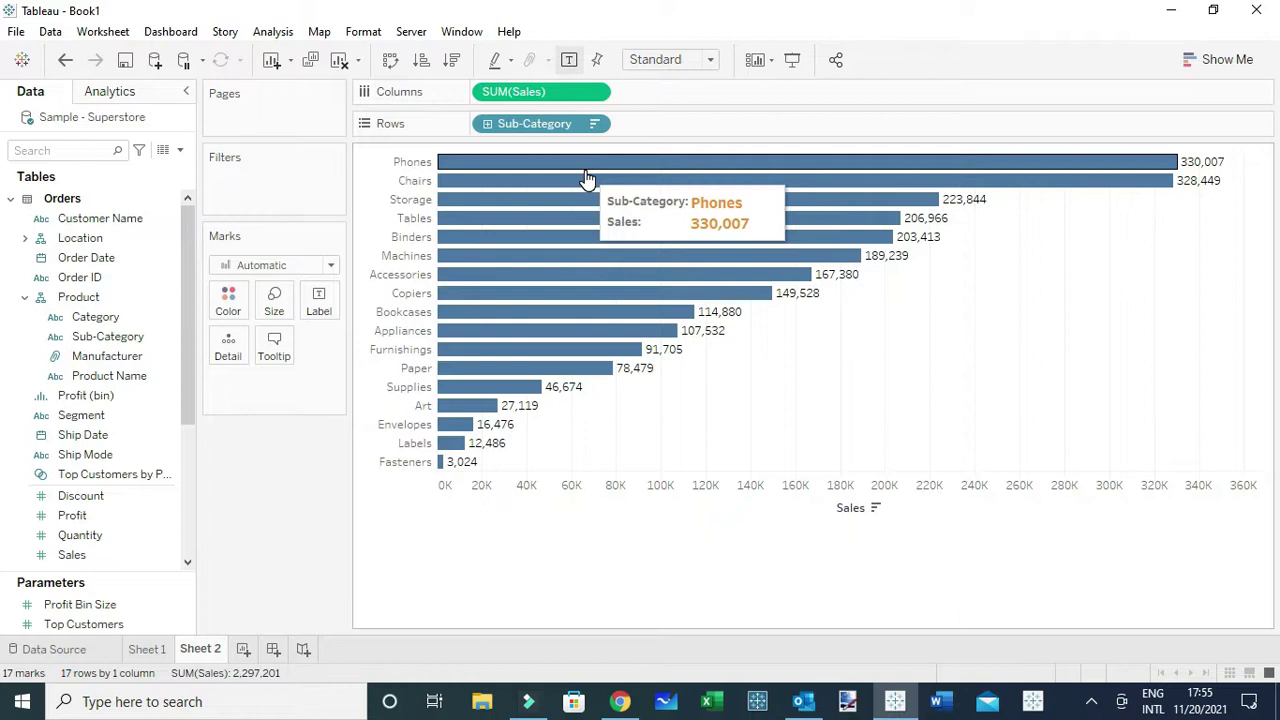
- Create a calculated field named Index with the formula INDEX()
{"action": "left_click", "coordinate": [180, 150]}
{"action": "left_click", "coordinate": [156, 170]}
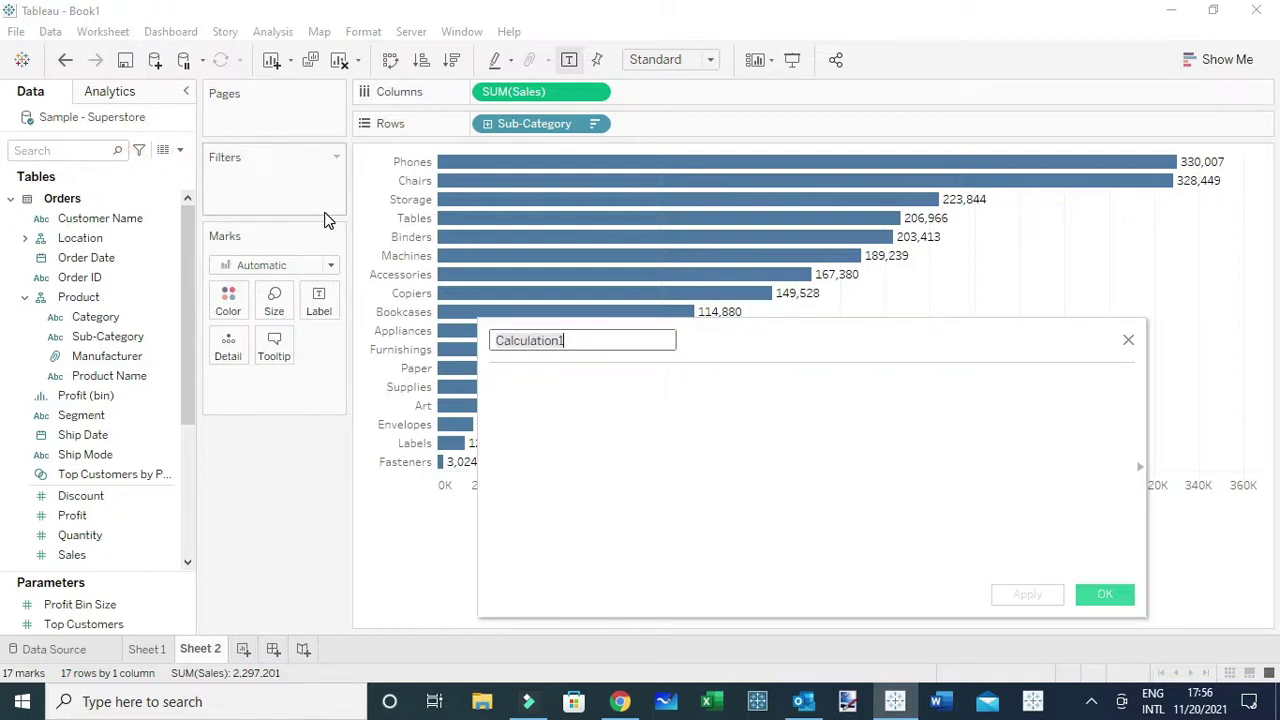
{"action": "type", "text": "Index"}
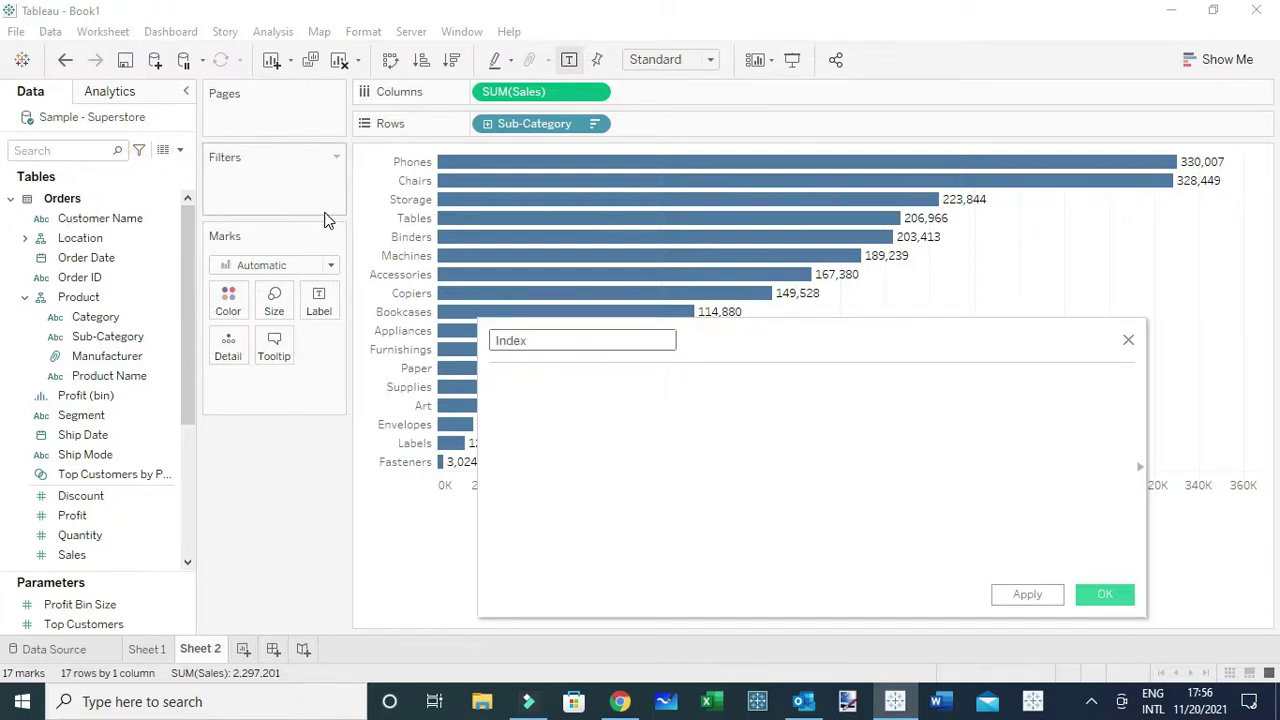
{"action": "left_click", "coordinate": [557, 383]}
{"action": "type", "text": "I"}
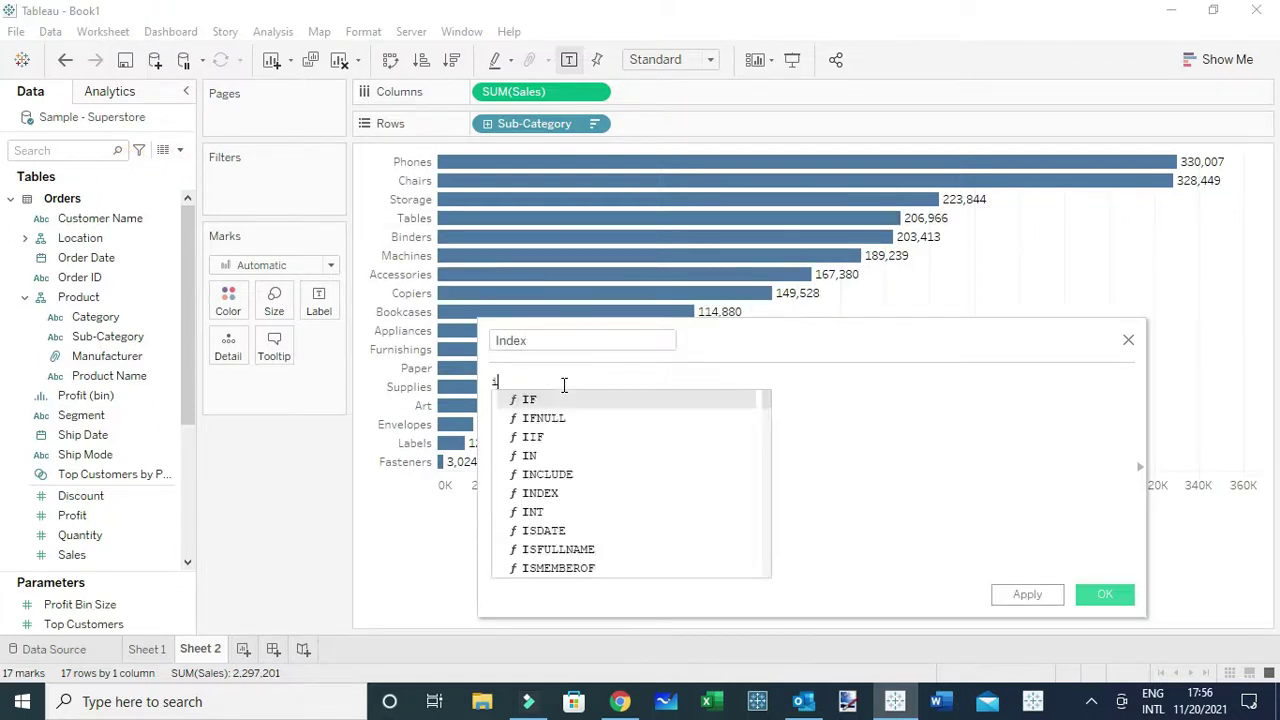
{"action": "type", "text": "nd"}
{"action": "key", "text": "Return"}
{"action": "type", "text": ")"}
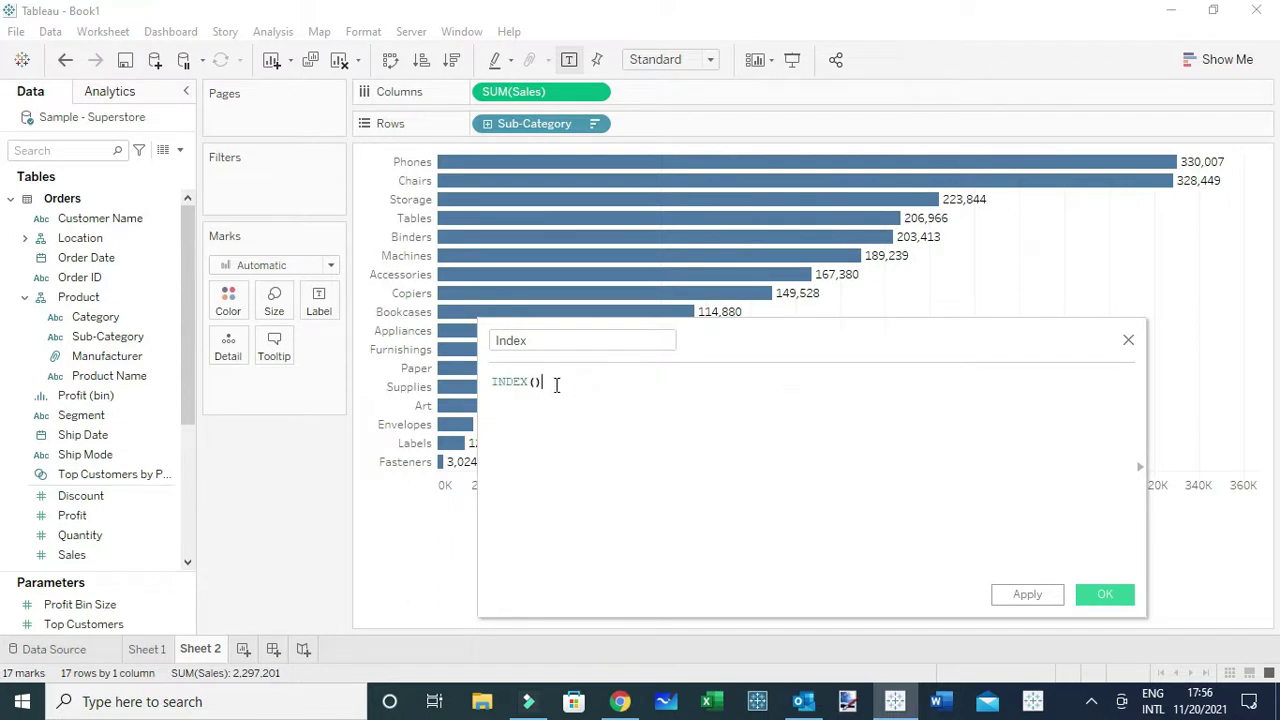
{"action": "left_click_drag", "start_coordinate": [768, 331], "coordinate": [701, 263]}
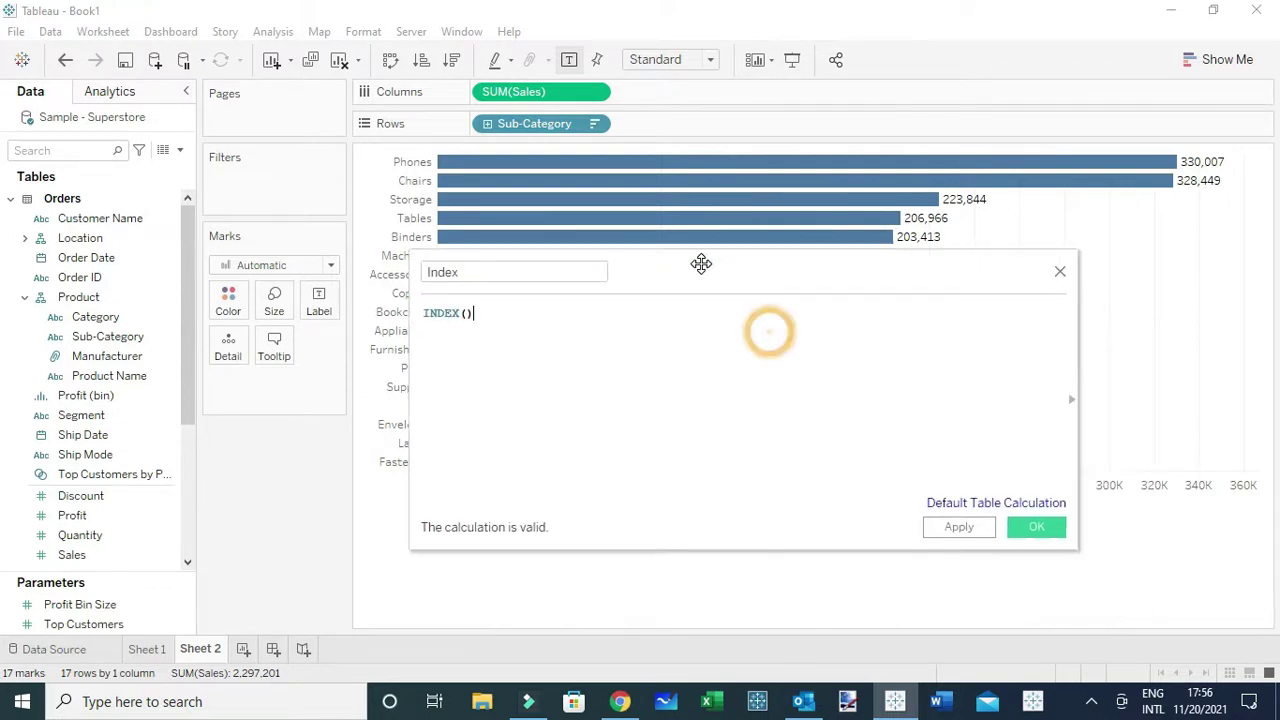
{"action": "left_click", "coordinate": [1036, 527]}
- Make Index discrete, place it on Rows before Sub-Category, and hide its header
{"action": "left_click_drag", "start_coordinate": [108, 556], "coordinate": [275, 395]}
{"action": "right_click", "coordinate": [276, 390]}
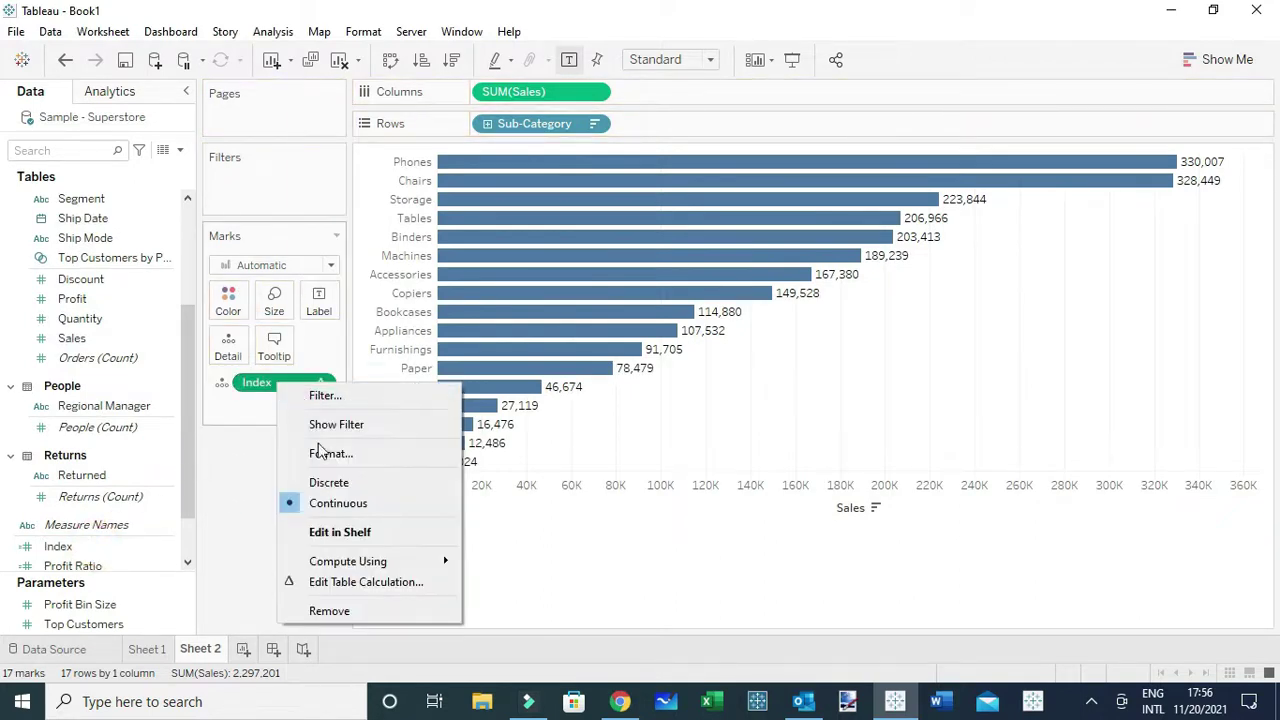
{"action": "left_click", "coordinate": [330, 484]}
{"action": "left_click_drag", "start_coordinate": [271, 382], "coordinate": [483, 137]}
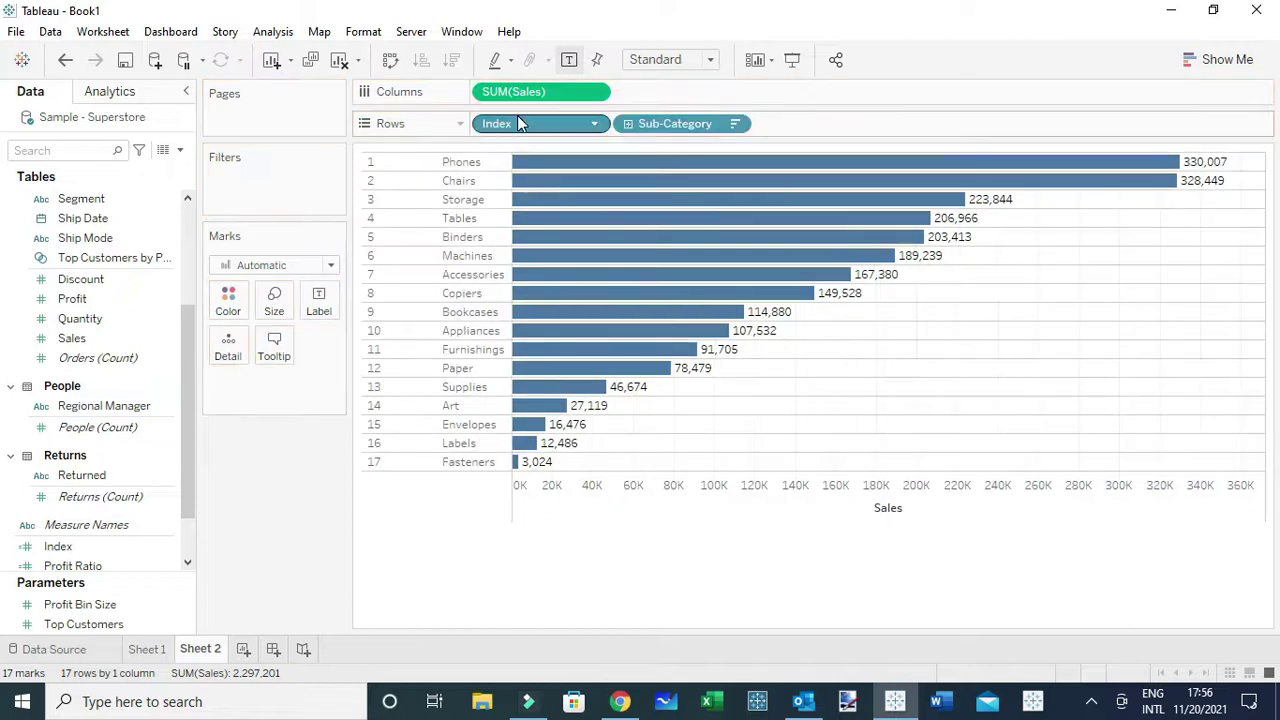
{"action": "right_click", "coordinate": [518, 130]}
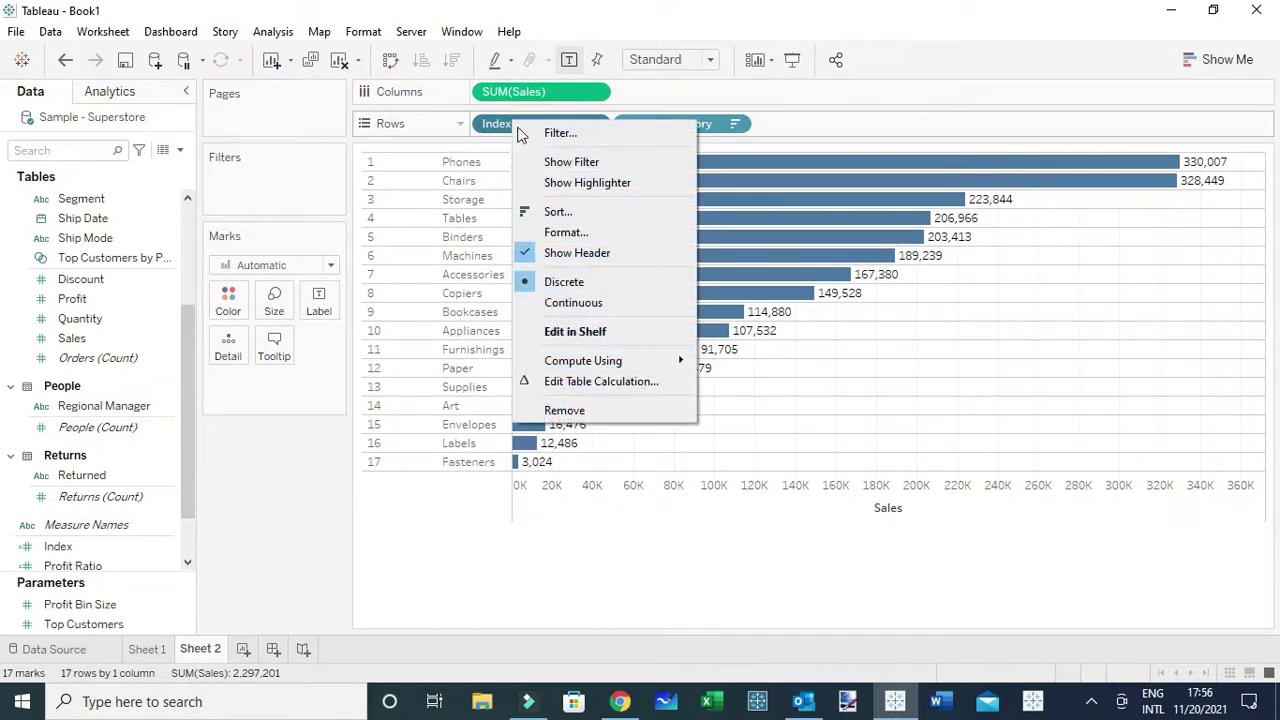
{"action": "left_click", "coordinate": [530, 252]}
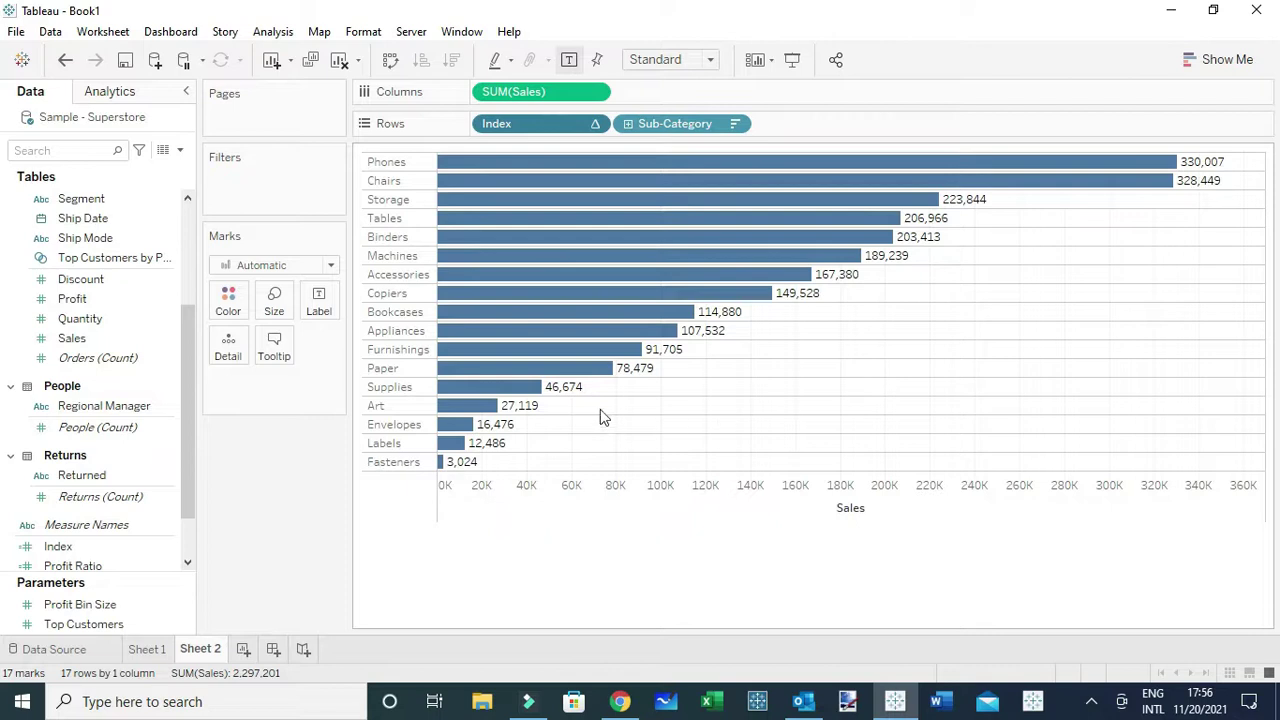
- Reword the first tooltip line to 'The Sub-Category <Sub-Category> was ranked position'
{"action": "left_click", "coordinate": [275, 347]}
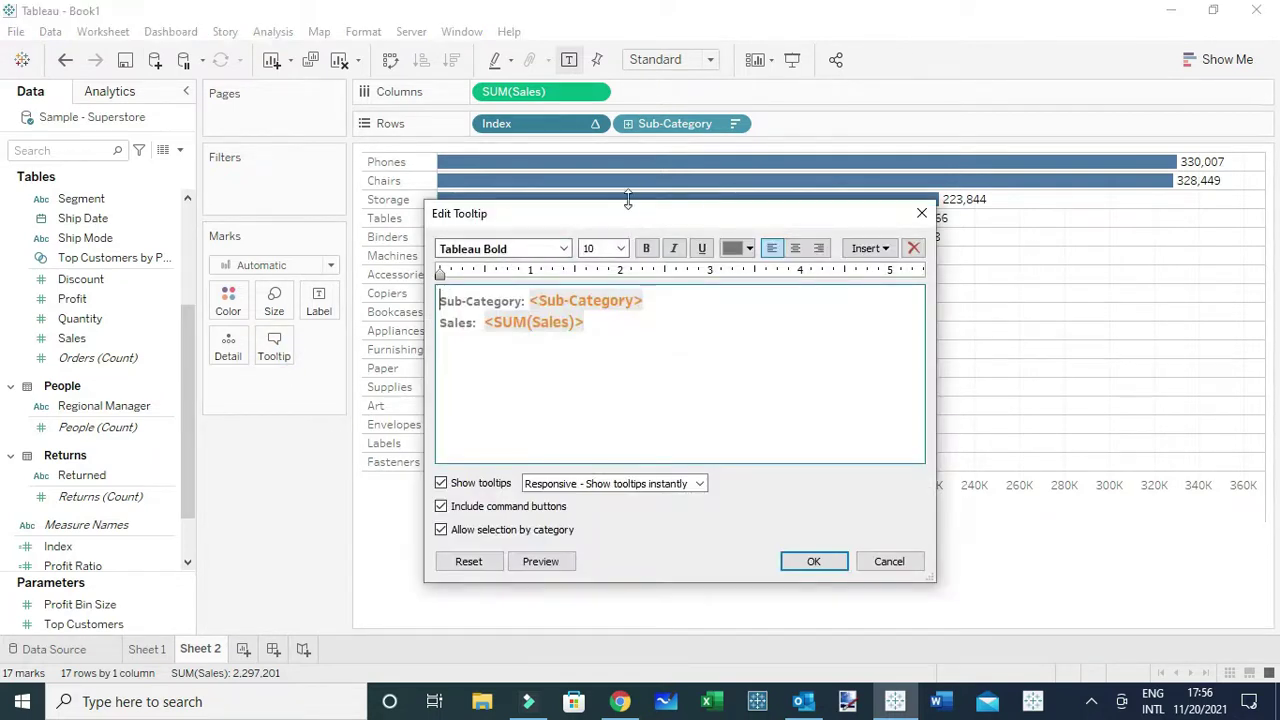
{"action": "left_click_drag", "start_coordinate": [685, 212], "coordinate": [836, 236]}
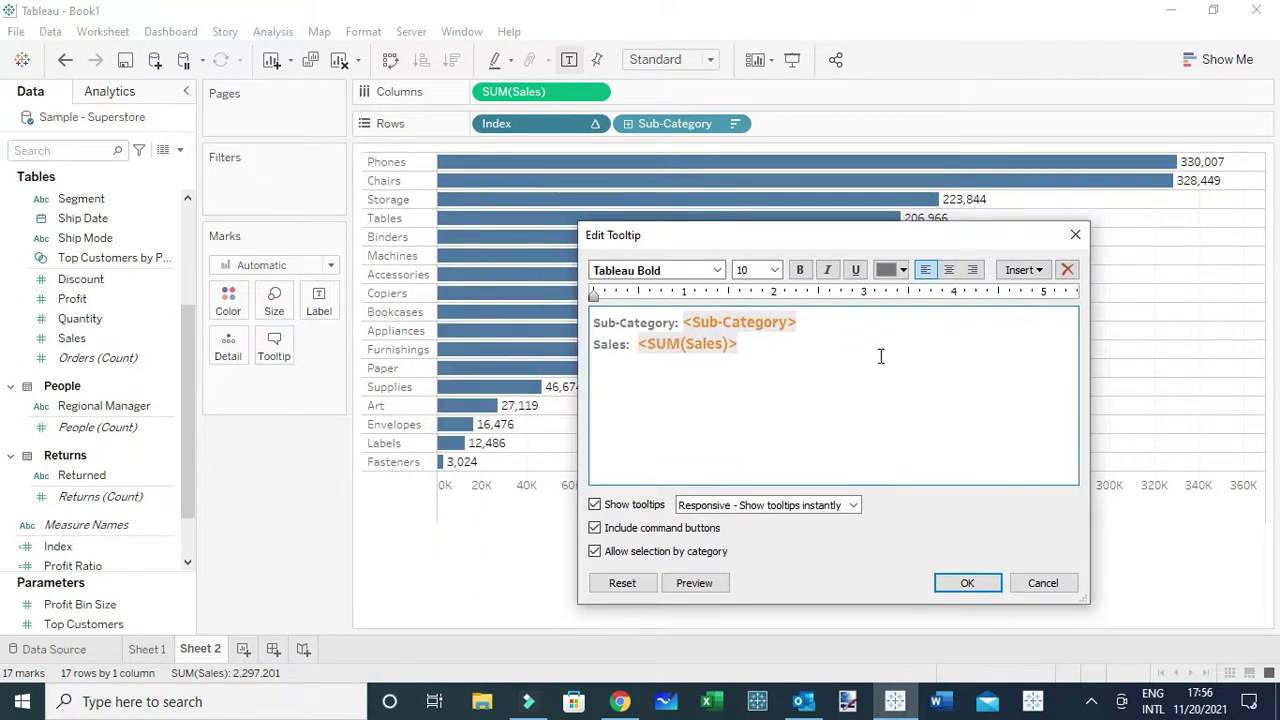
{"action": "type", "text": "The"}
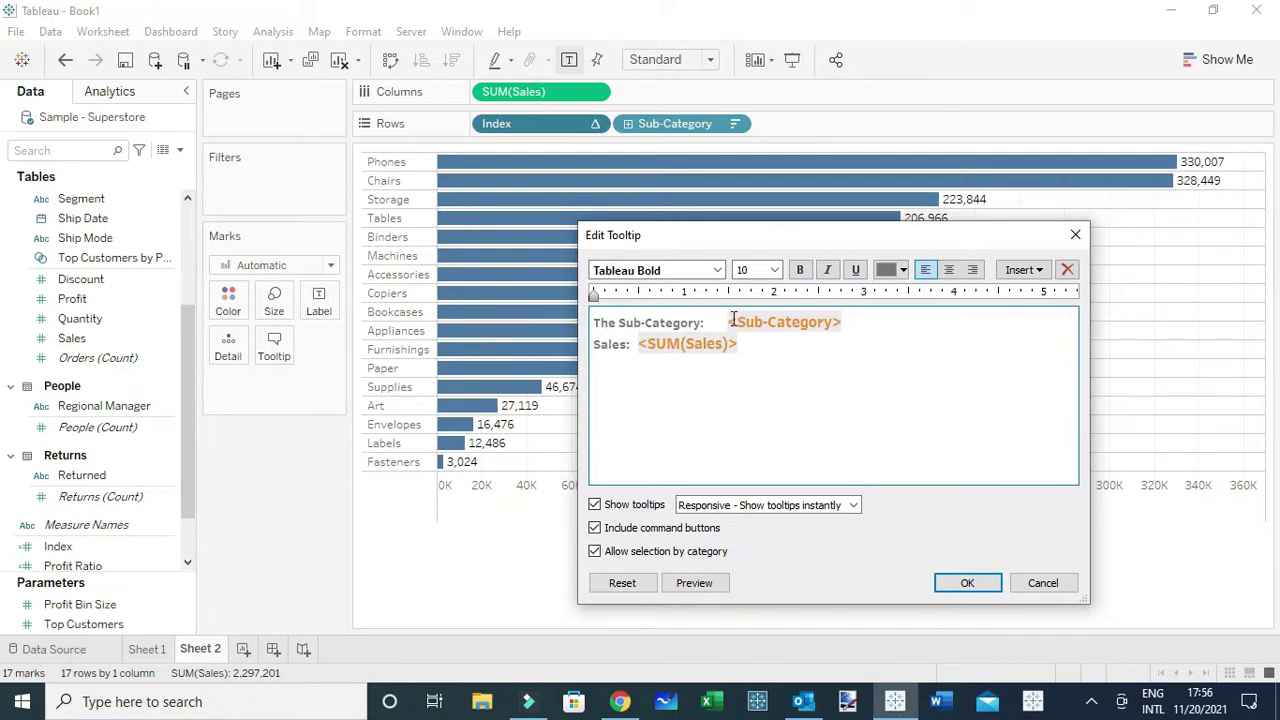
{"action": "key", "text": "BackSpace"}
{"action": "key", "text": "BackSpace"}
{"action": "key", "text": "BackSpace"}
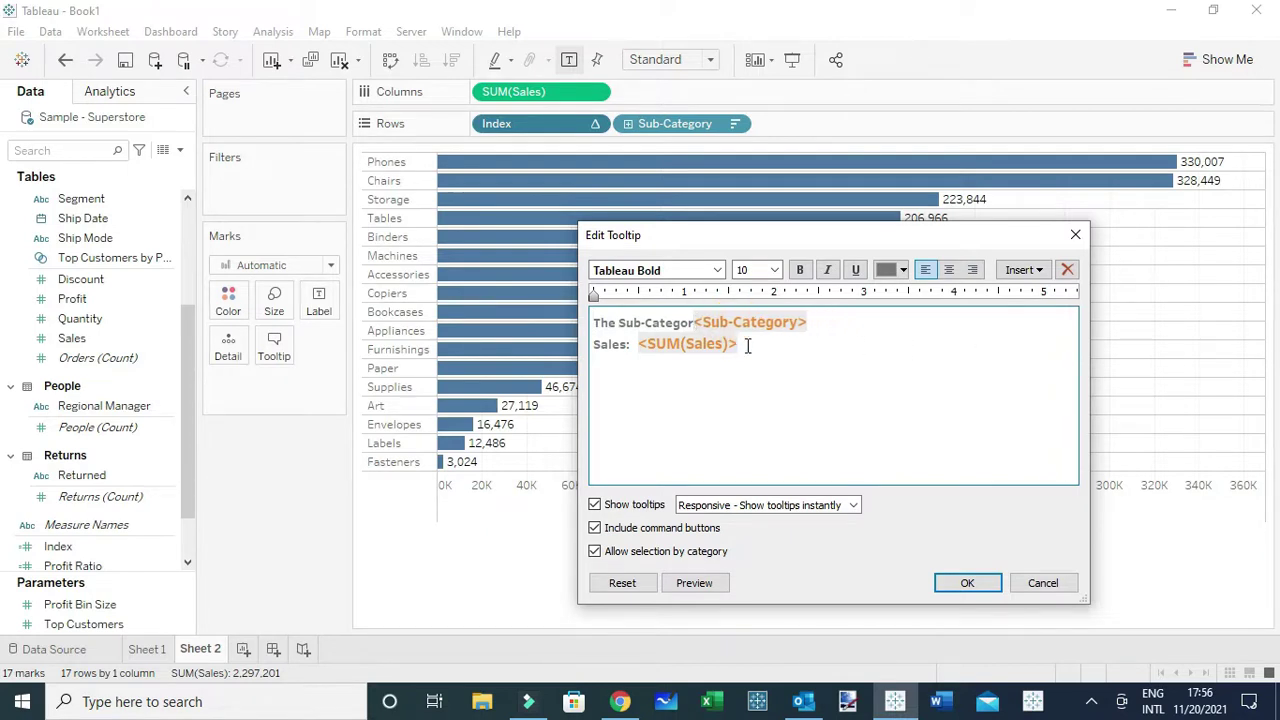
{"action": "type", "text": "y"}
{"action": "left_click", "coordinate": [830, 319]}
{"action": "type", "text": "was "}
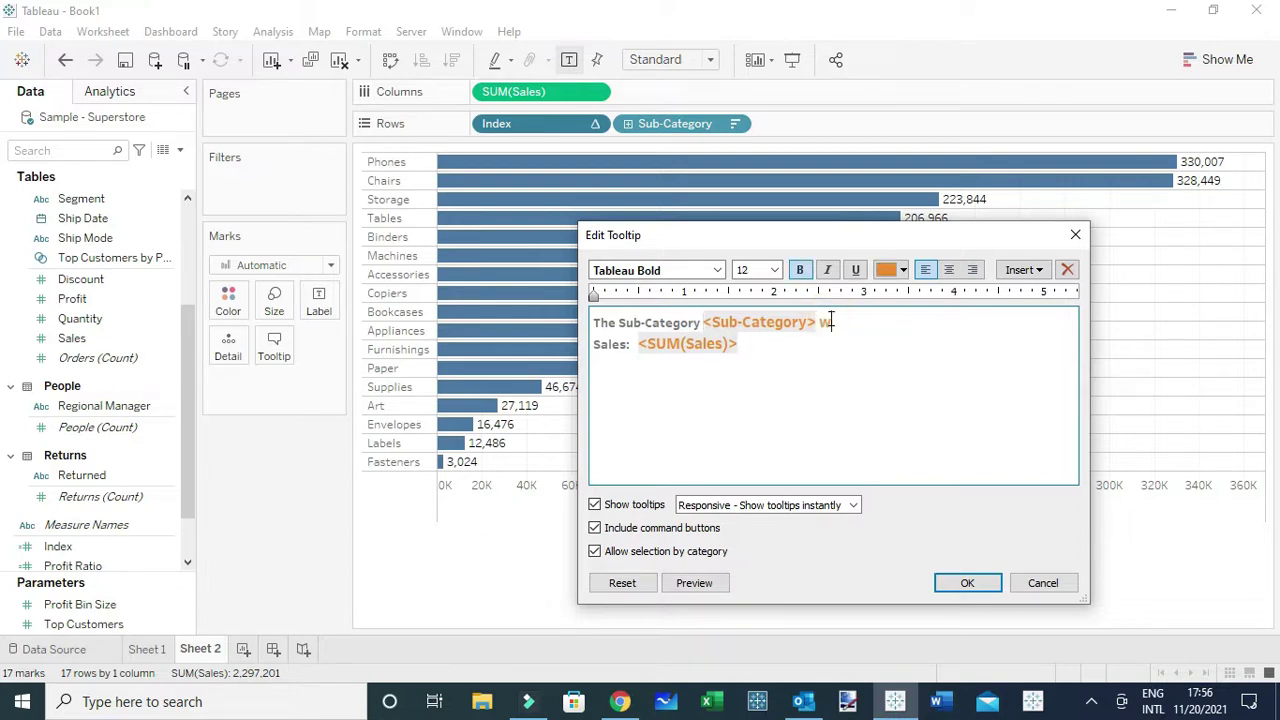
{"action": "type", "text": "ranked"}
{"action": "type", "text": "iton"}
{"action": "key", "text": "BackSpace"}
{"action": "type", "text": "n"}
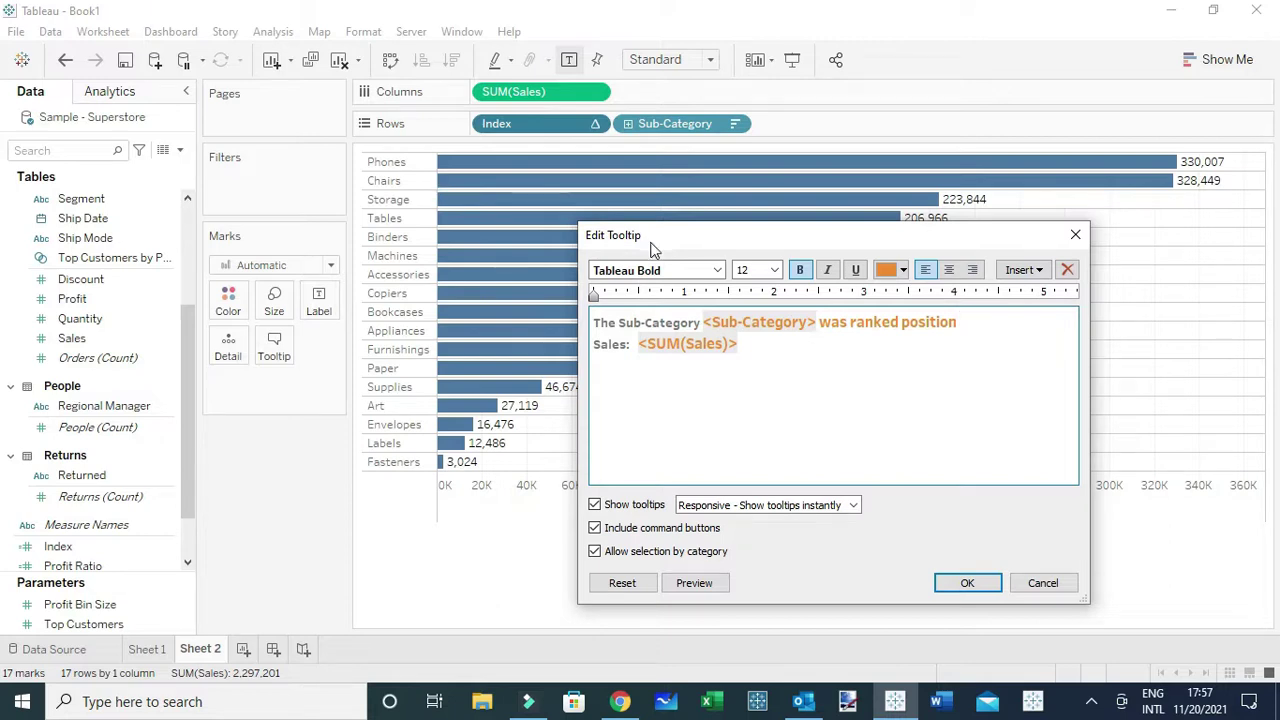
- Insert <AGG(Index)>, move <SUM(Sales)> after 'with', add 'in sales', and delete the Sales: line
{"action": "left_click", "coordinate": [1020, 270]}
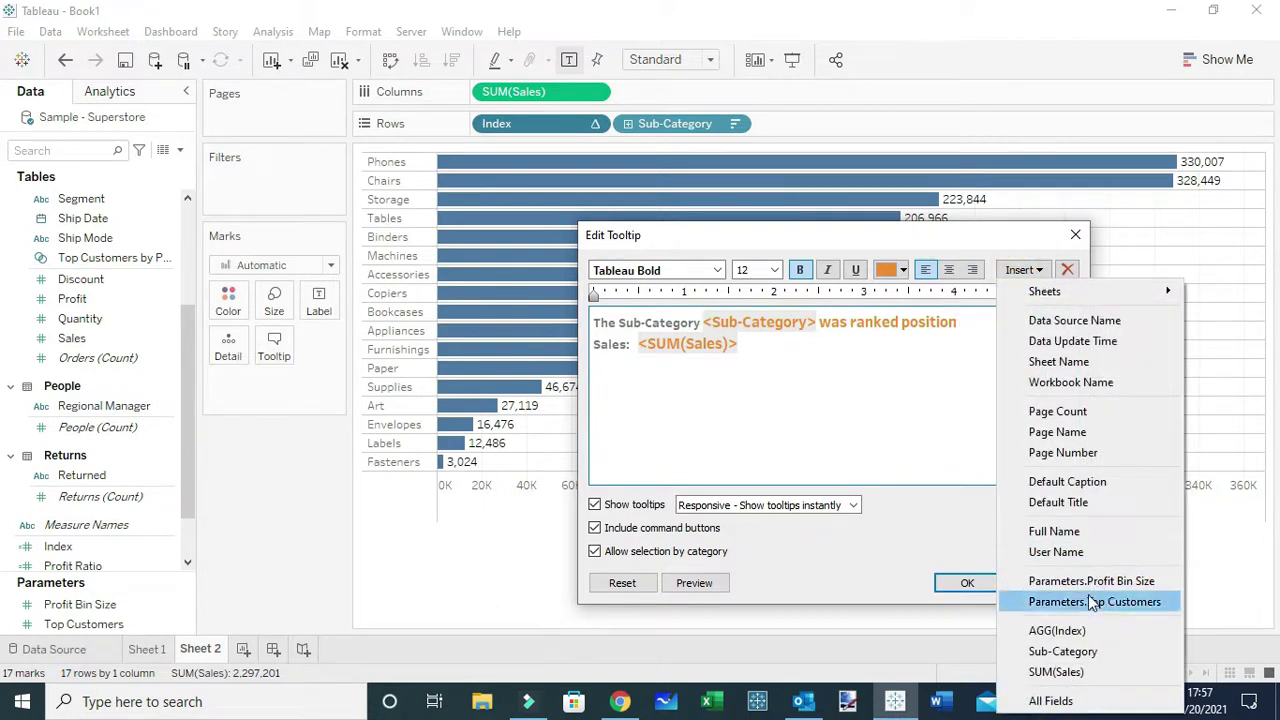
{"action": "left_click", "coordinate": [1056, 630]}
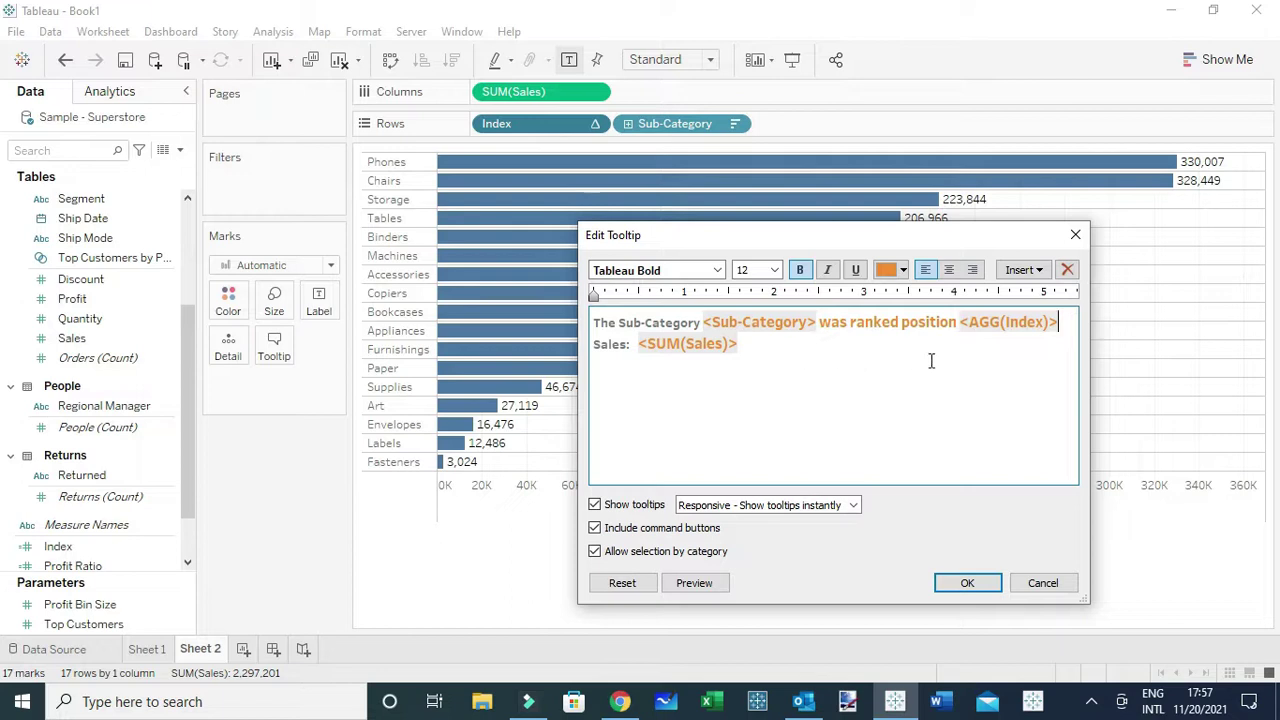
{"action": "type", "text": "with"}
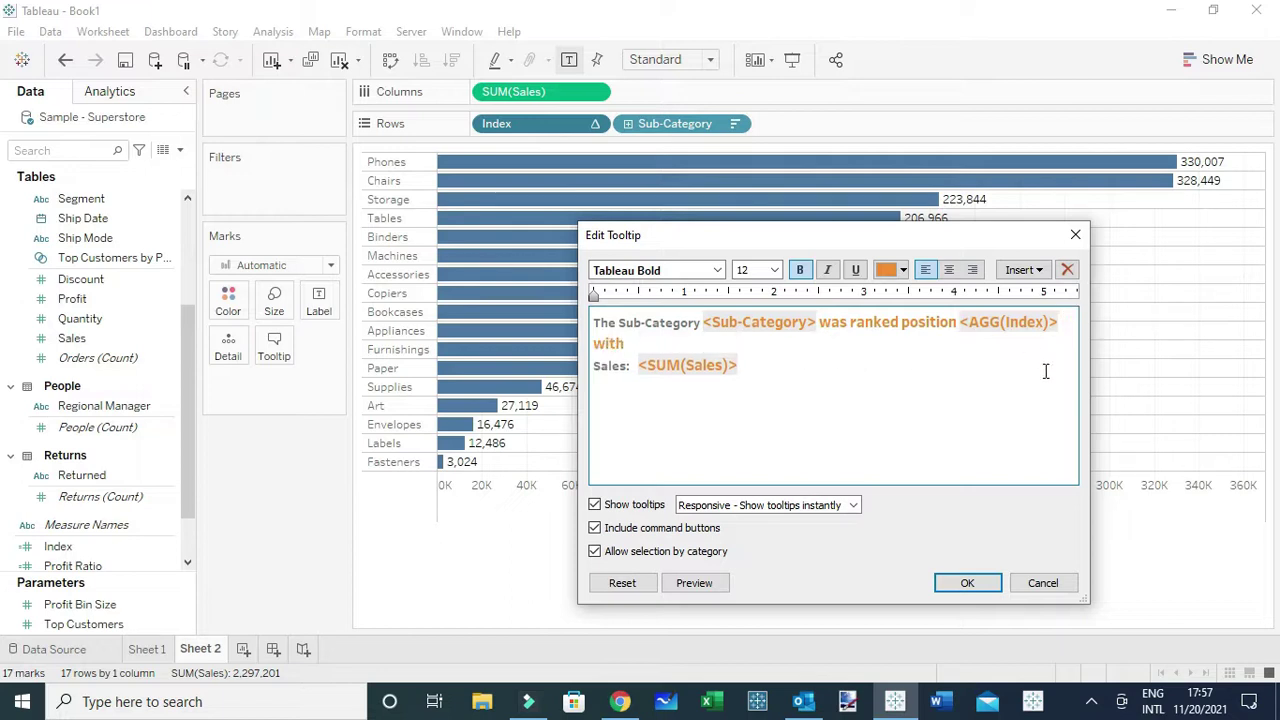
{"action": "double_click", "coordinate": [751, 366]}
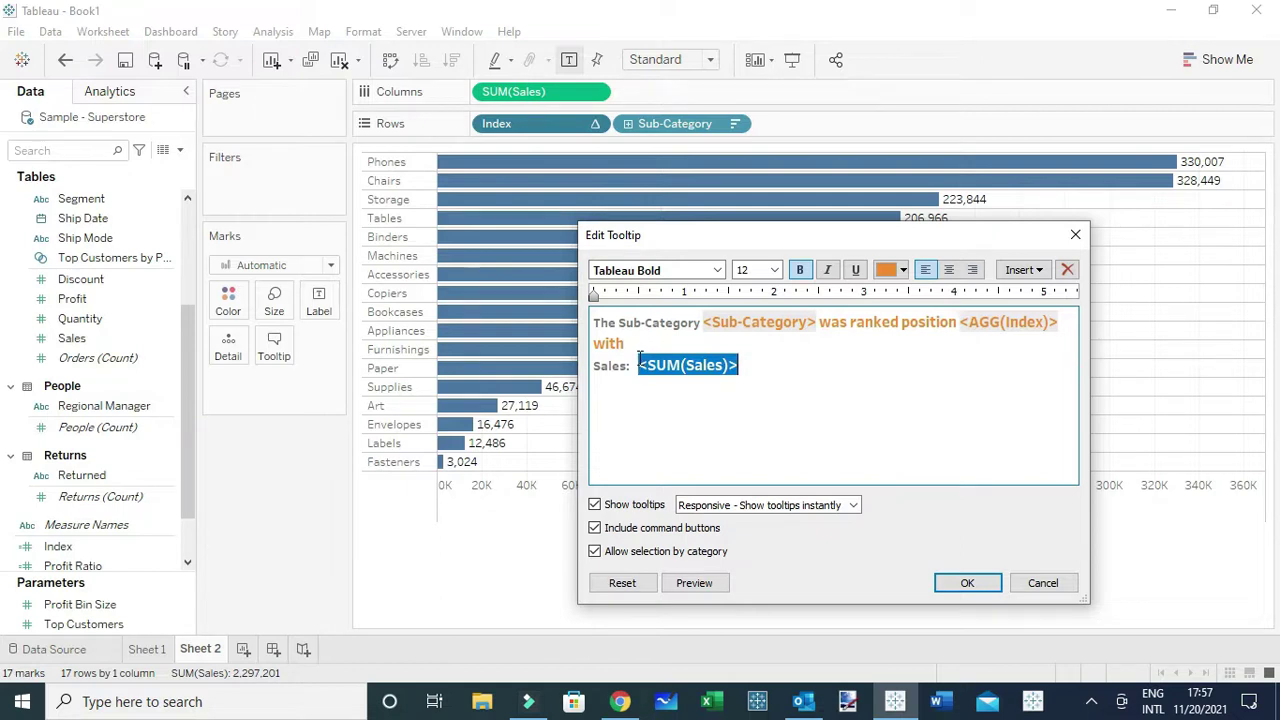
{"action": "key", "text": "ctrl+x"}
{"action": "left_click", "coordinate": [641, 341]}
{"action": "key", "text": "ctrl+v"}
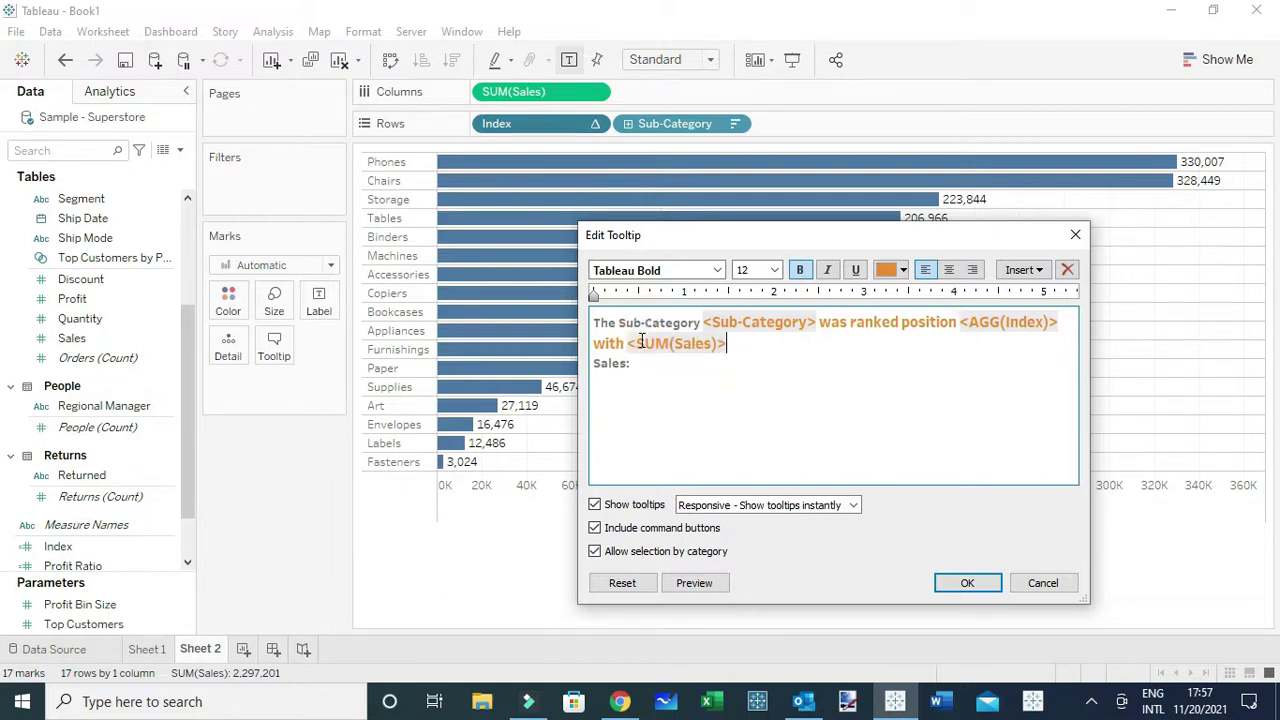
{"action": "type", "text": "in sales"}
{"action": "left_click_drag", "start_coordinate": [666, 368], "coordinate": [538, 360]}
{"action": "key", "text": "BackSpace"}
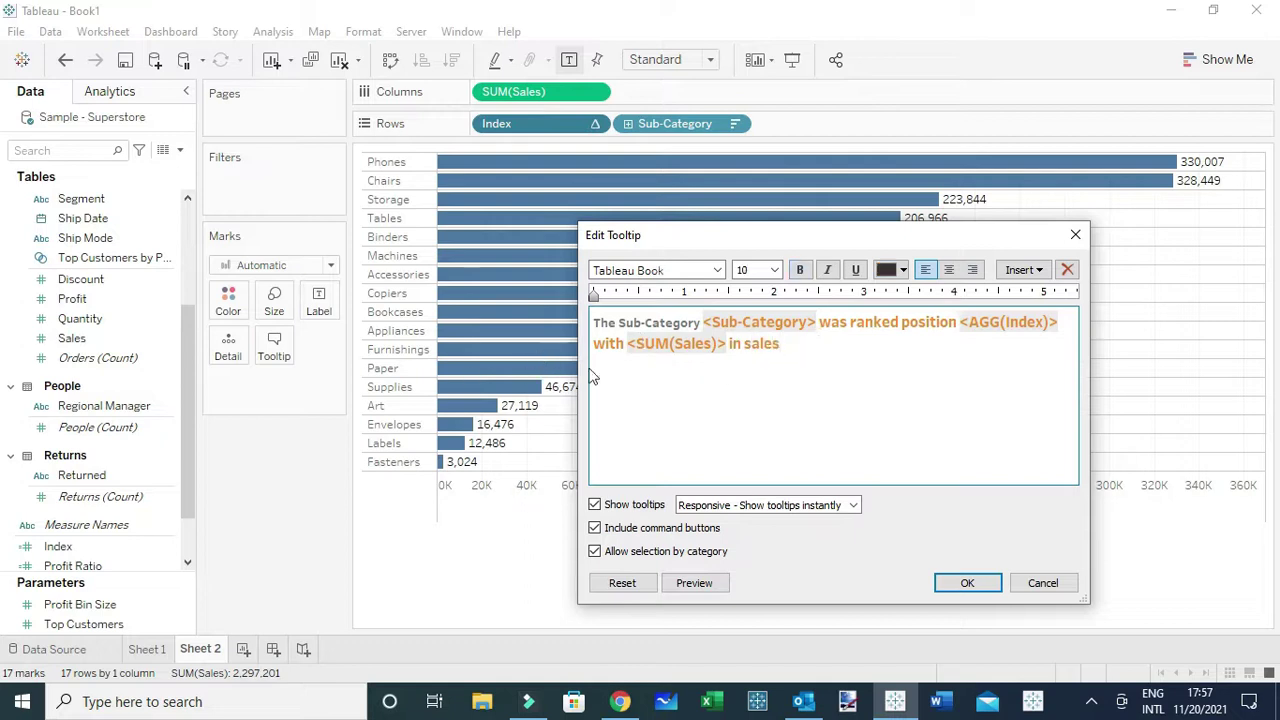
- Set all the tooltip text to Tableau Book, 12 pt, in grey
{"action": "key", "text": "ctrl+a"}
{"action": "left_click", "coordinate": [688, 268]}
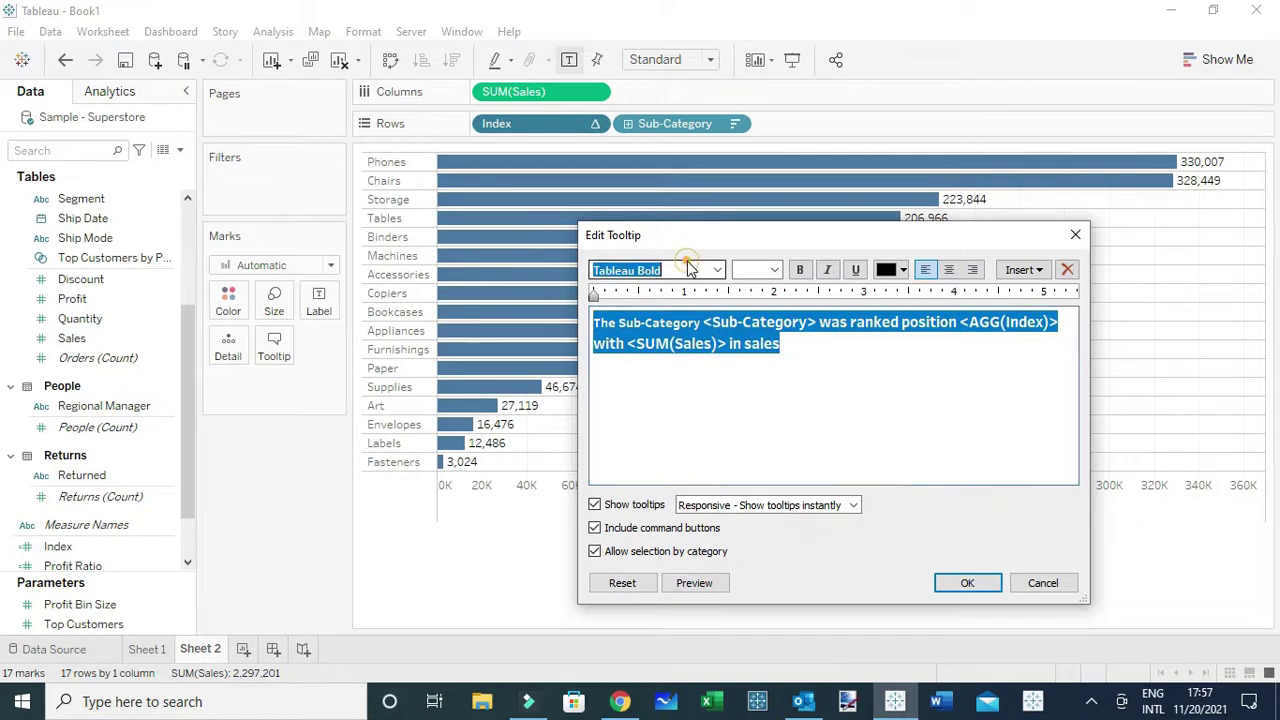
{"action": "left_click", "coordinate": [717, 270]}
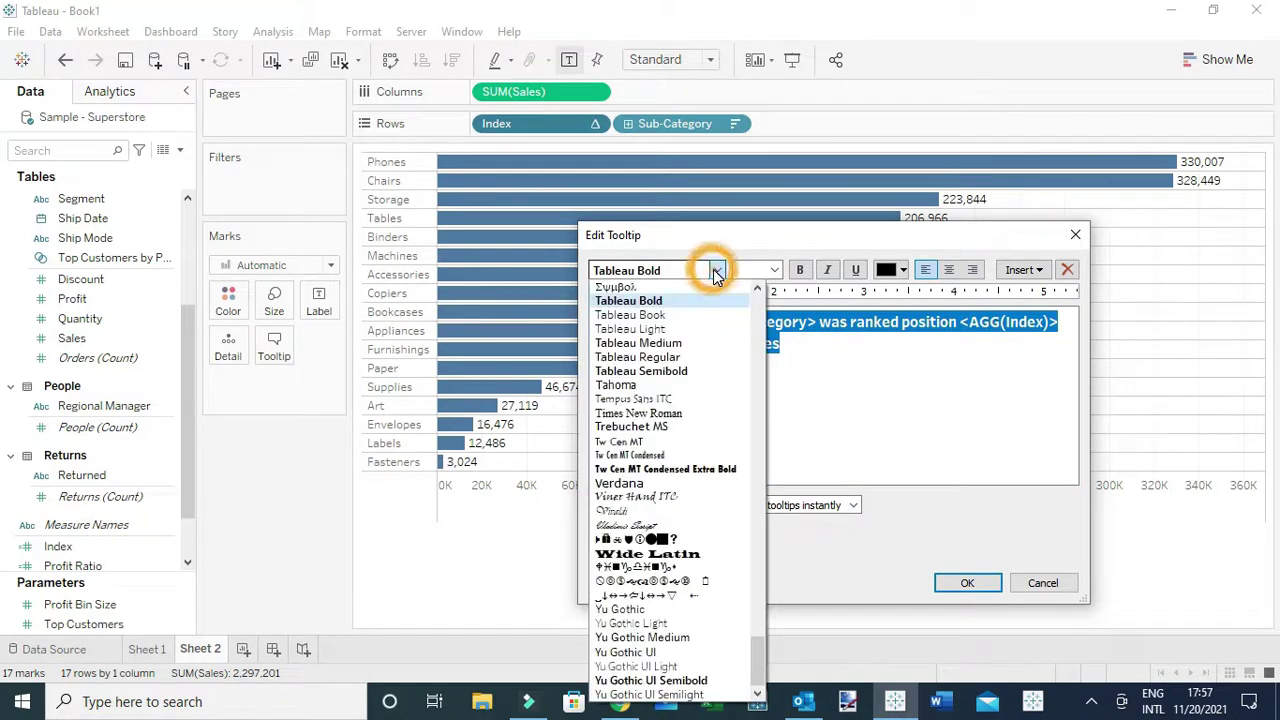
{"action": "left_click", "coordinate": [652, 314]}
{"action": "left_click", "coordinate": [773, 270]}
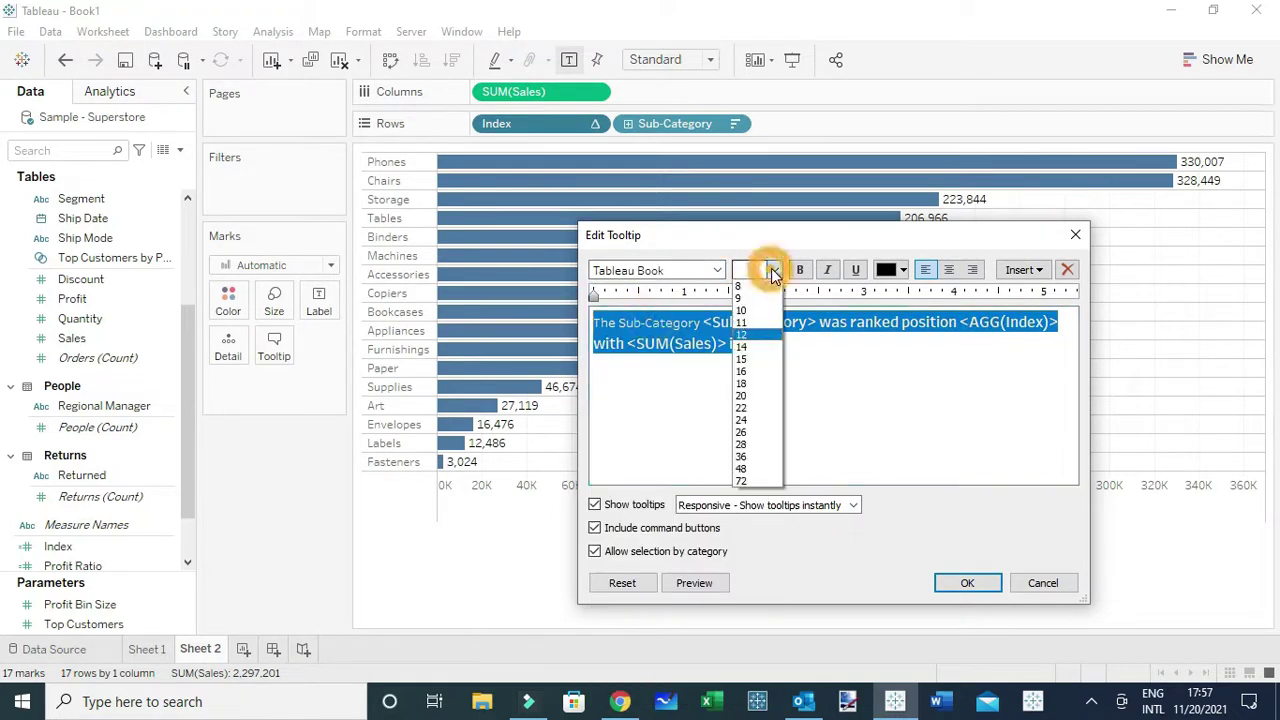
{"action": "left_click", "coordinate": [748, 335]}
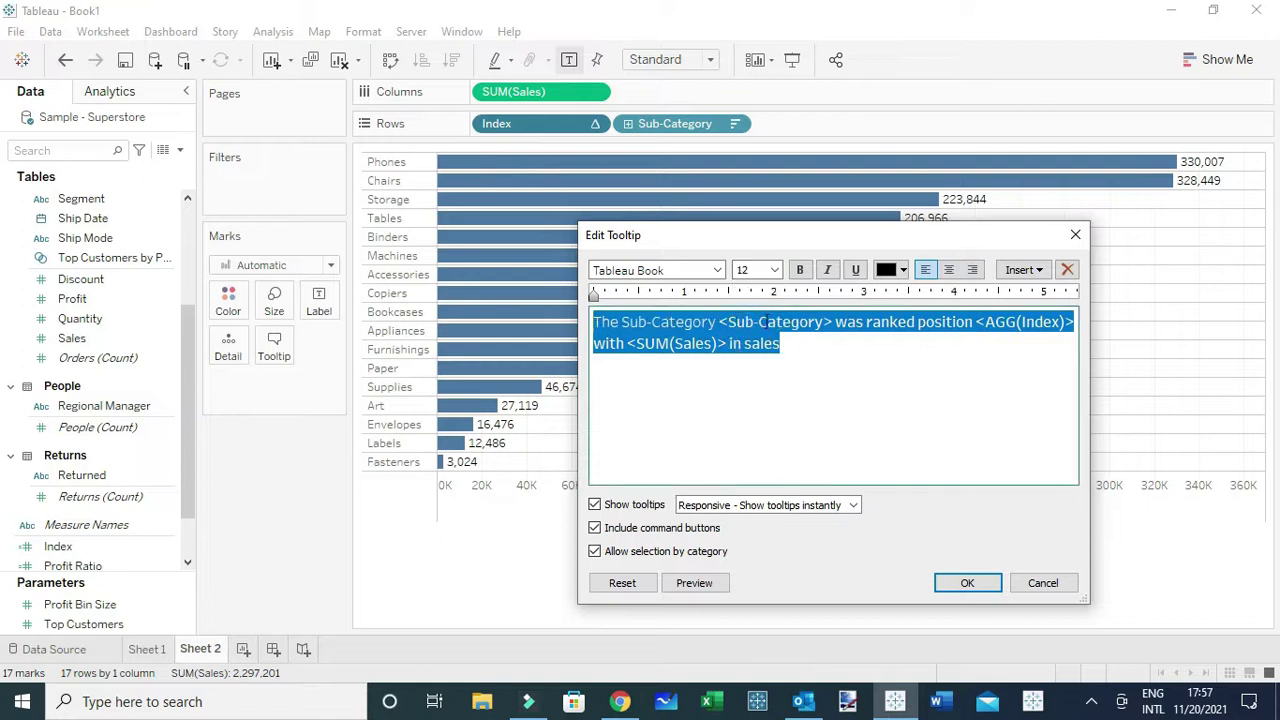
{"action": "left_click", "coordinate": [888, 271]}
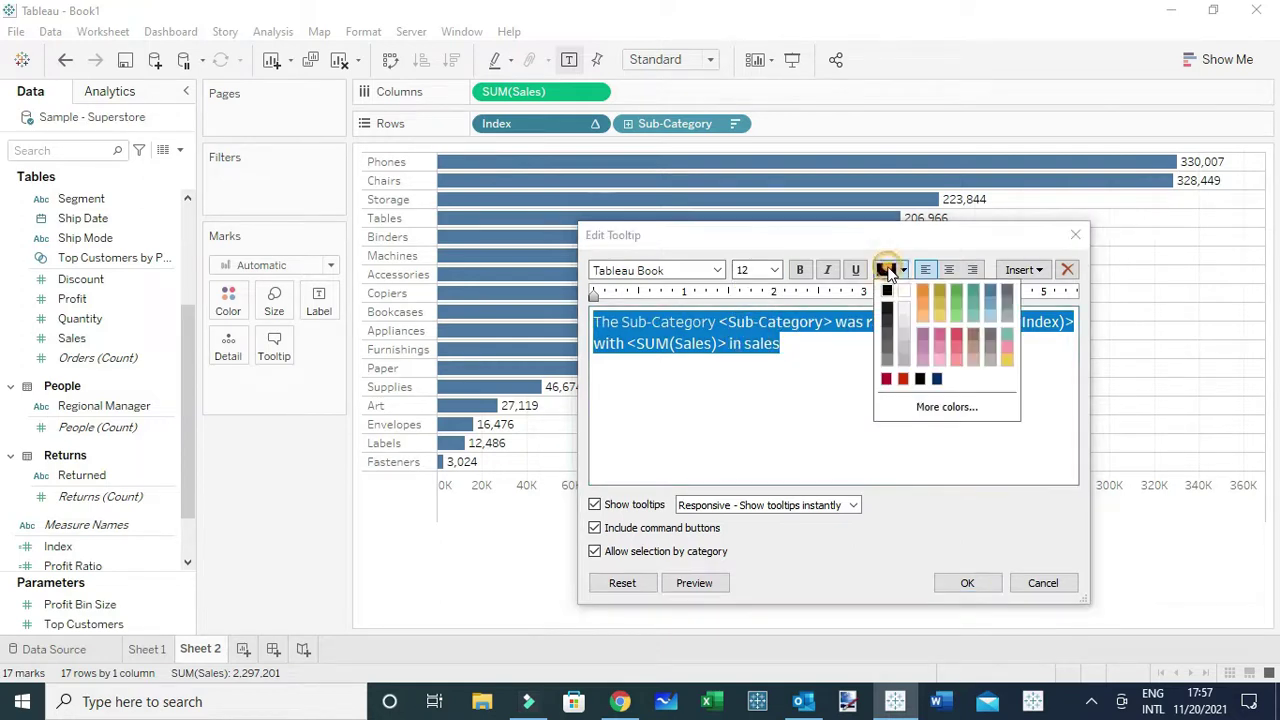
{"action": "left_click", "coordinate": [1007, 298]}
{"action": "left_click", "coordinate": [890, 344]}
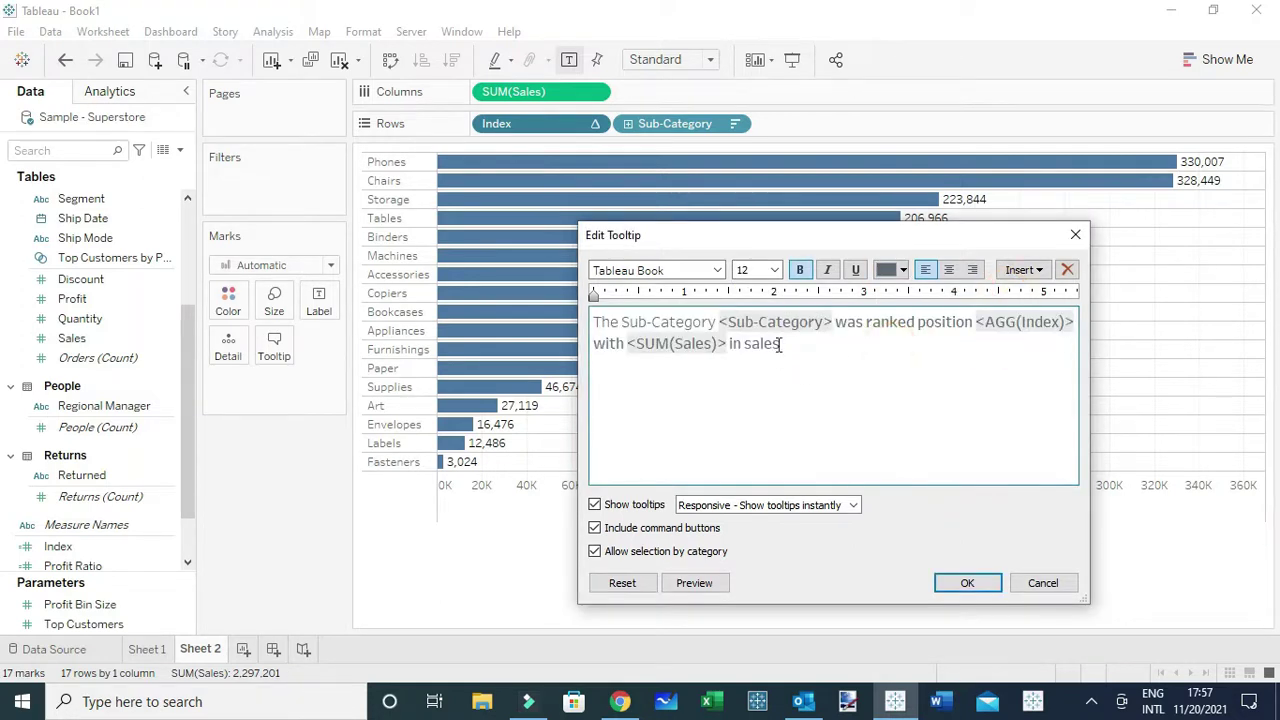
- Colour the Sub-Category, AGG(Index) and SUM(Sales) fields black and apply the tooltip
{"action": "left_click_drag", "start_coordinate": [832, 322], "coordinate": [720, 322]}
{"action": "left_click", "coordinate": [888, 270]}
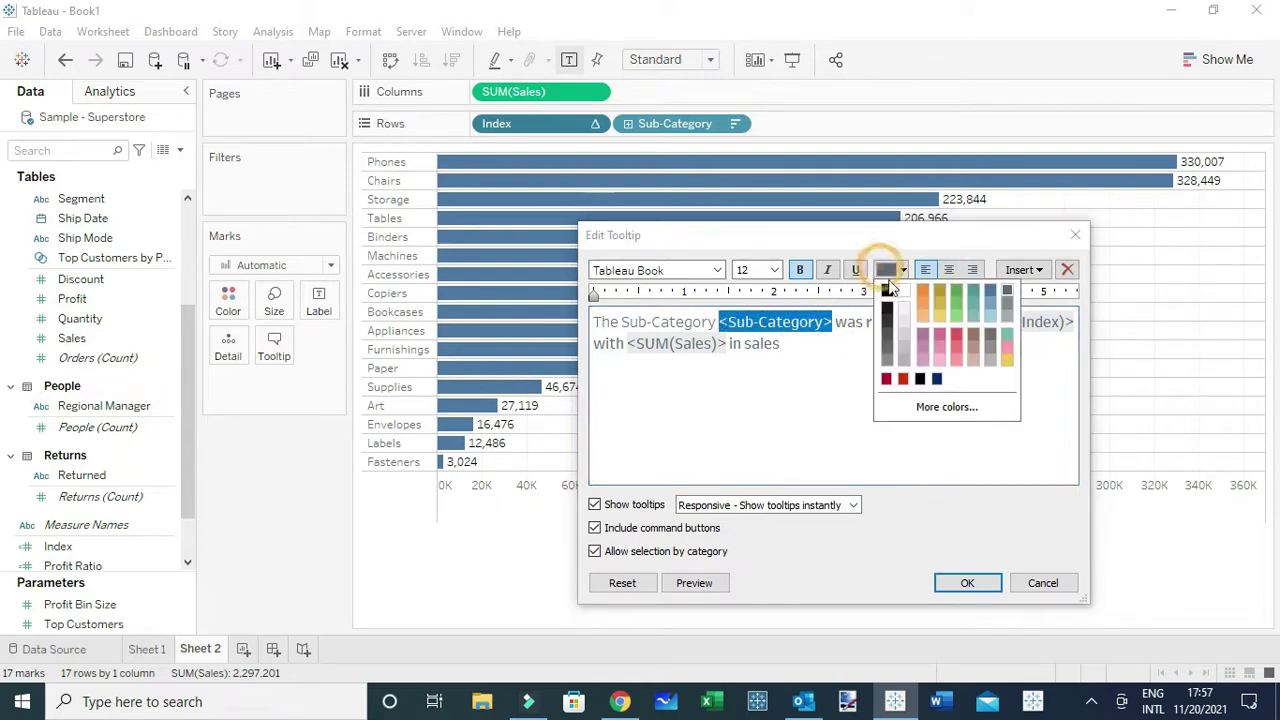
{"action": "left_click", "coordinate": [886, 309]}
{"action": "left_click", "coordinate": [843, 370]}
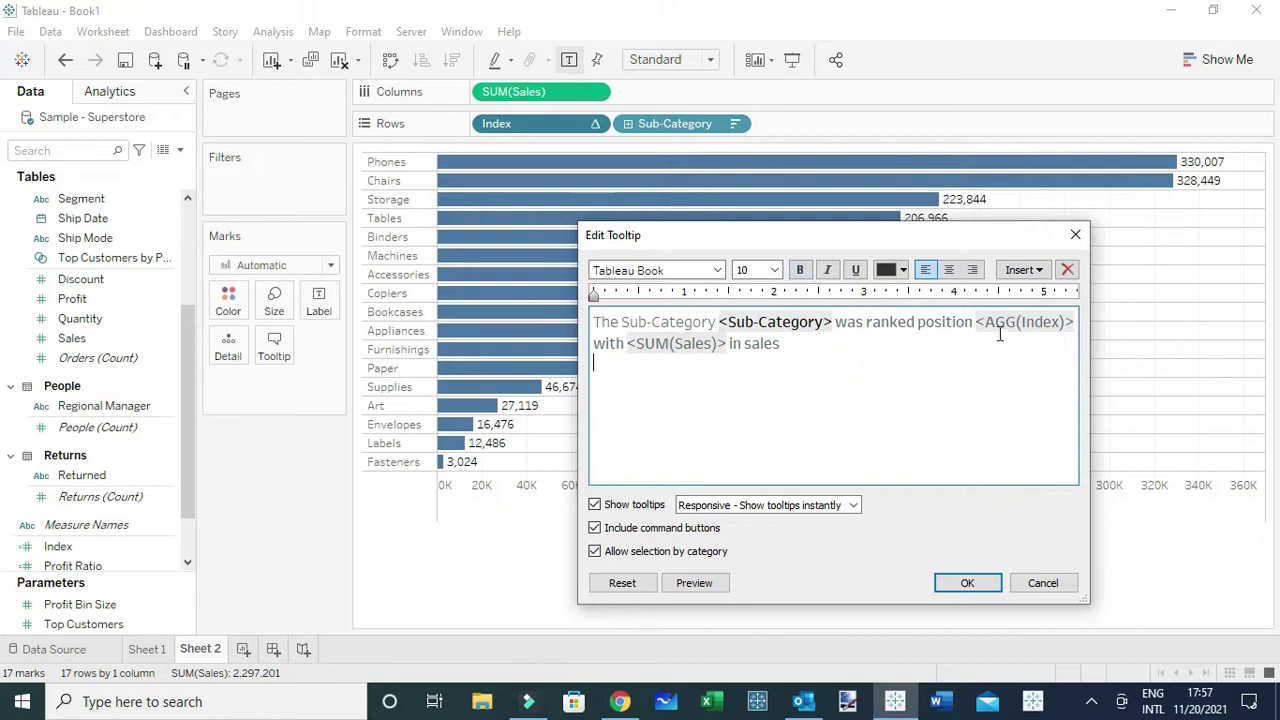
{"action": "left_click_drag", "start_coordinate": [977, 321], "coordinate": [1076, 322]}
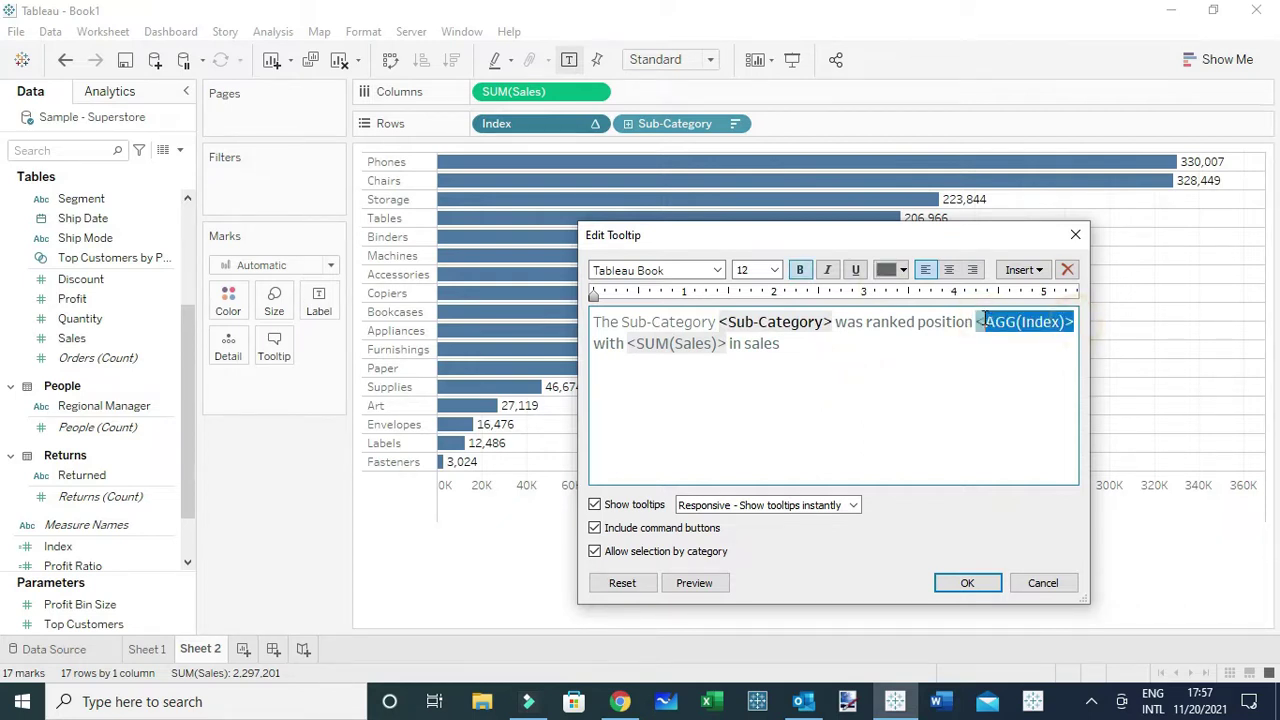
{"action": "left_click", "coordinate": [903, 270]}
{"action": "left_click", "coordinate": [884, 290]}
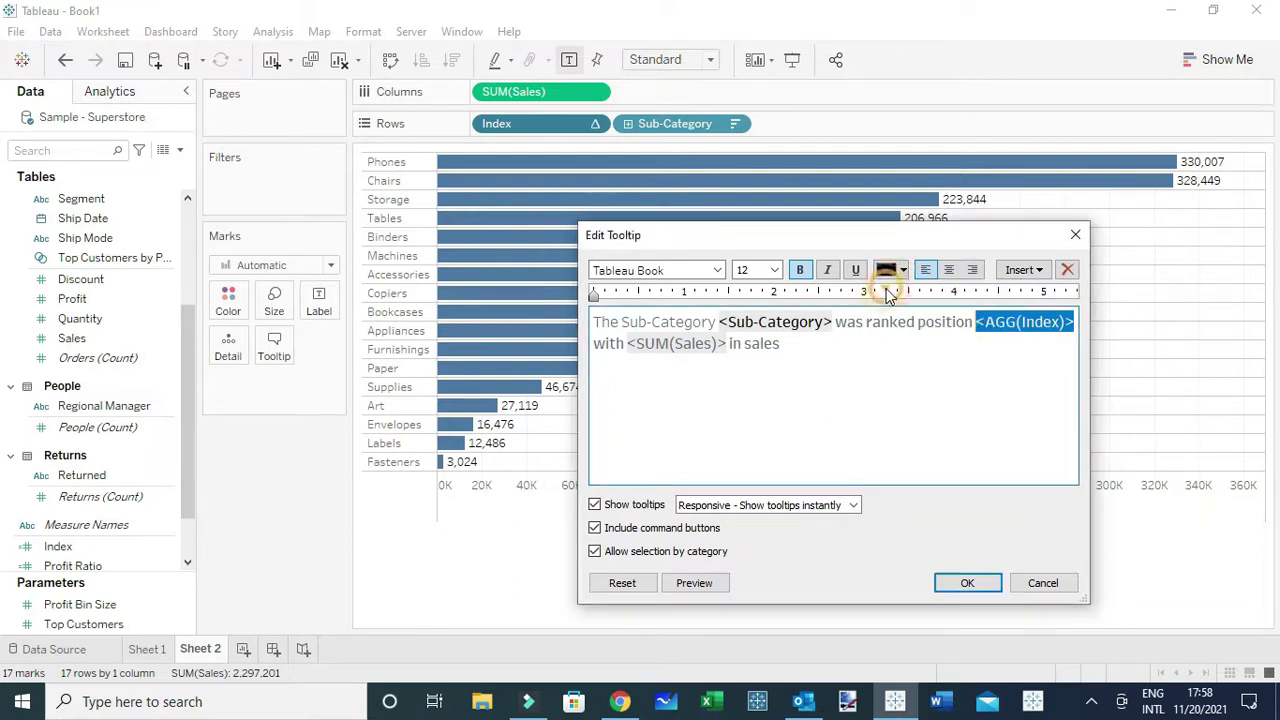
{"action": "left_click", "coordinate": [800, 362]}
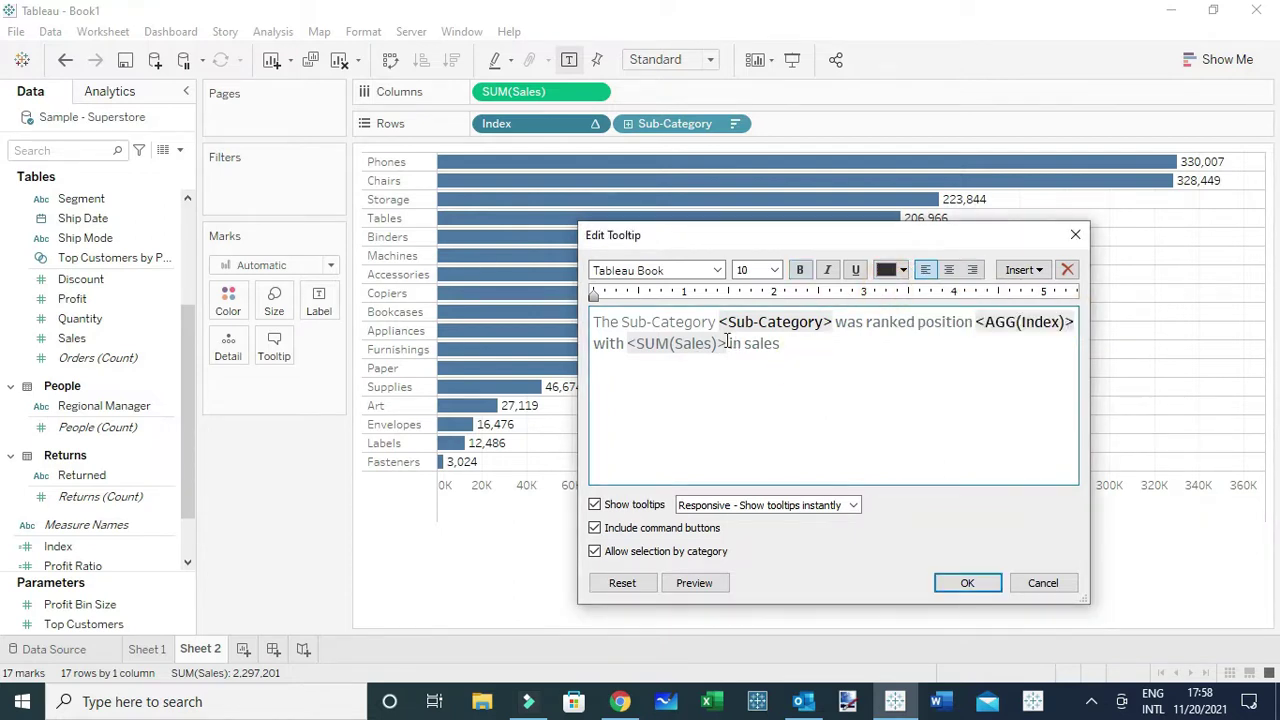
{"action": "left_click_drag", "start_coordinate": [728, 343], "coordinate": [627, 343]}
{"action": "left_click", "coordinate": [903, 270]}
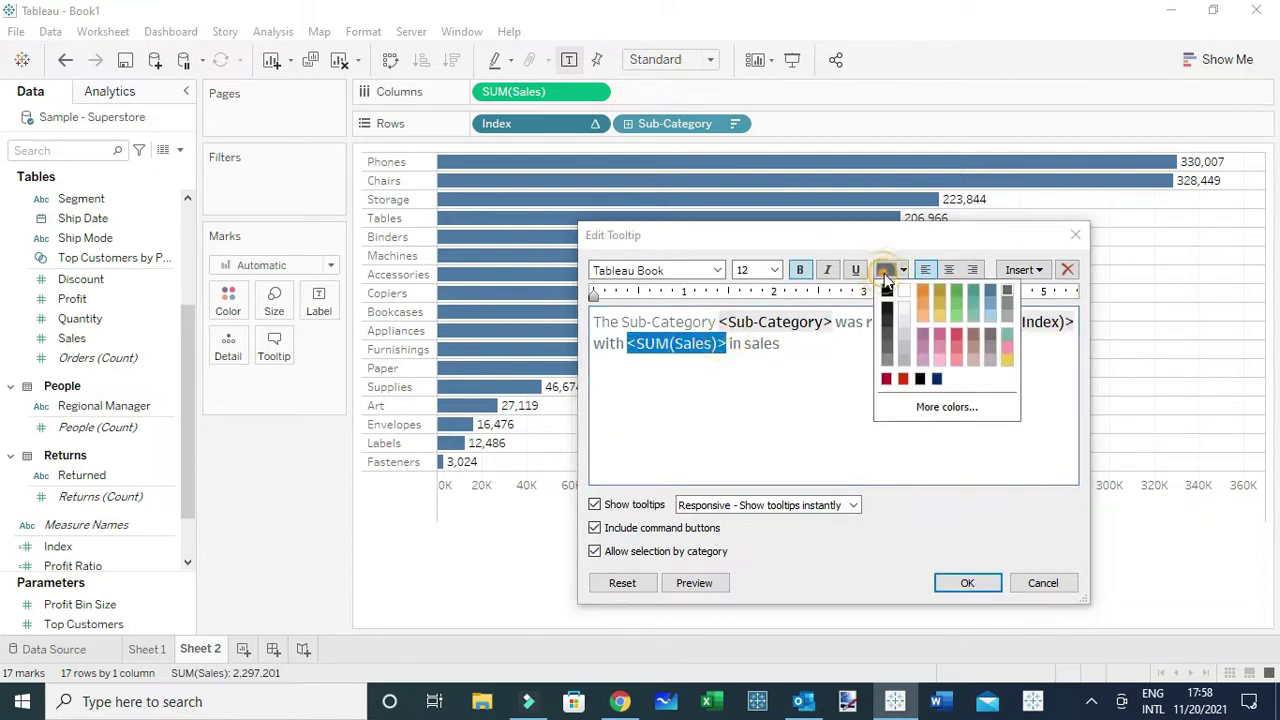
{"action": "left_click", "coordinate": [884, 290]}
{"action": "left_click", "coordinate": [808, 350]}
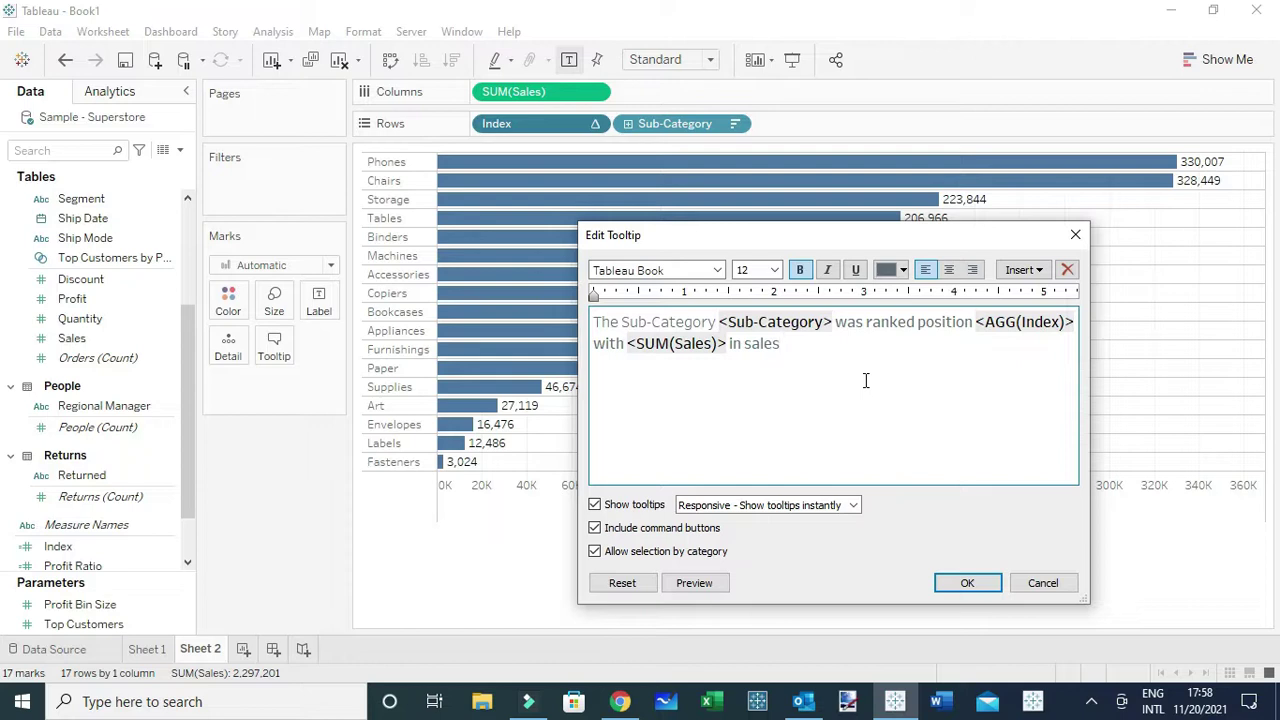
{"action": "left_click", "coordinate": [966, 583]}
- Check the Phones bar's rank-and-sales tooltip, then add a new blank worksheet, Sheet 3
{"action": "mouse_move", "coordinate": [472, 175]}
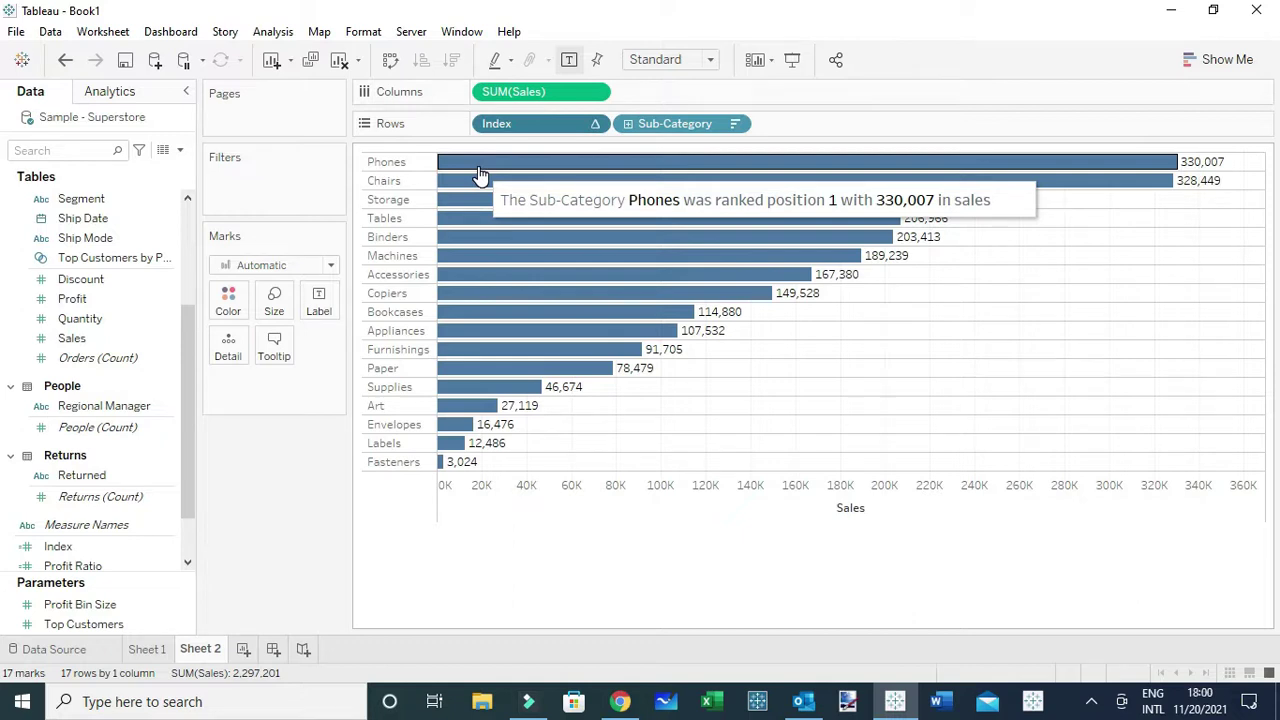
{"action": "left_click", "coordinate": [243, 649]}
- Chart Sales by Order Date year as bars, sorted descending with value labels
{"action": "scroll", "coordinate": [86, 334], "scroll_direction": "up", "scroll_amount": 4}
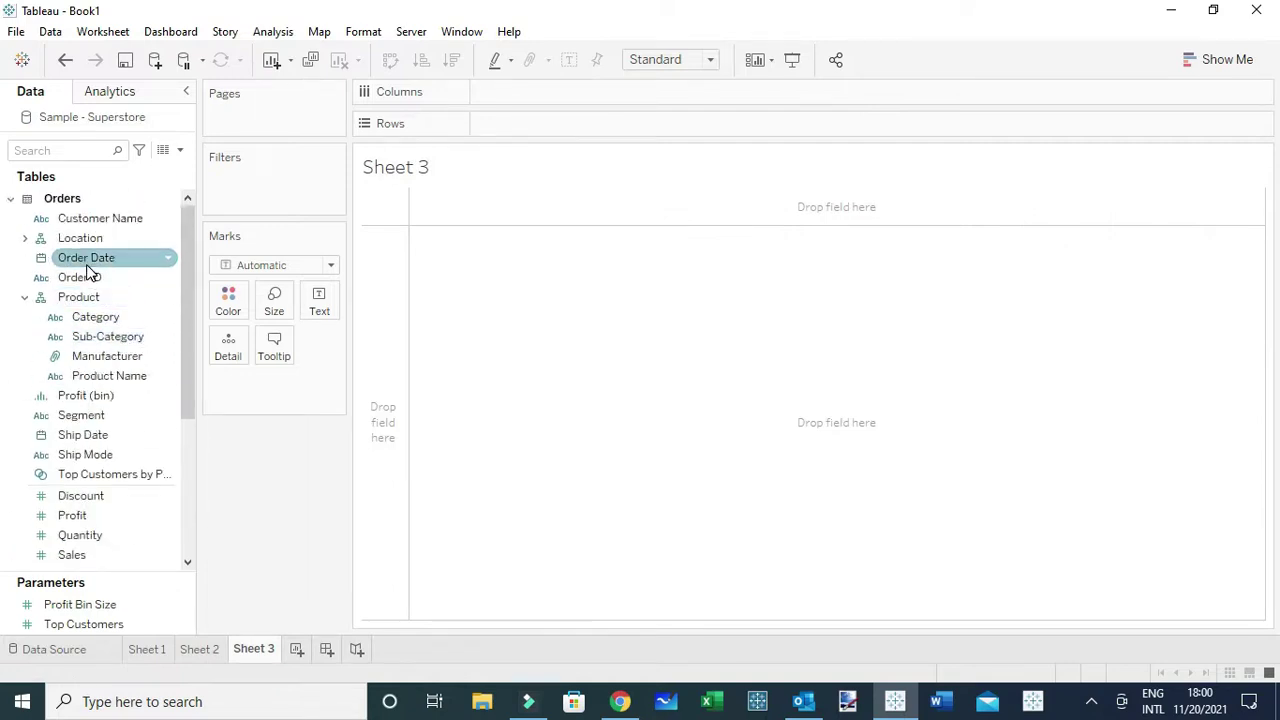
{"action": "left_click_drag", "start_coordinate": [86, 262], "coordinate": [527, 137]}
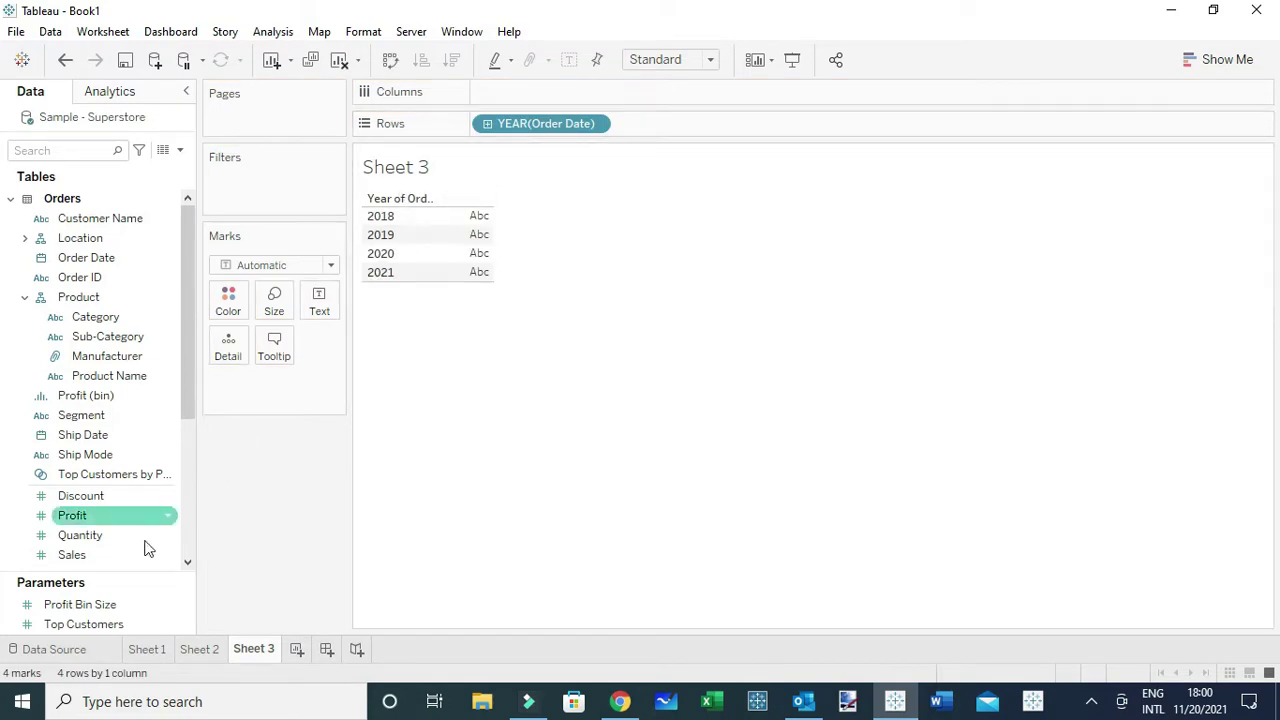
{"action": "left_click_drag", "start_coordinate": [84, 560], "coordinate": [511, 95]}
{"action": "left_click", "coordinate": [265, 265]}
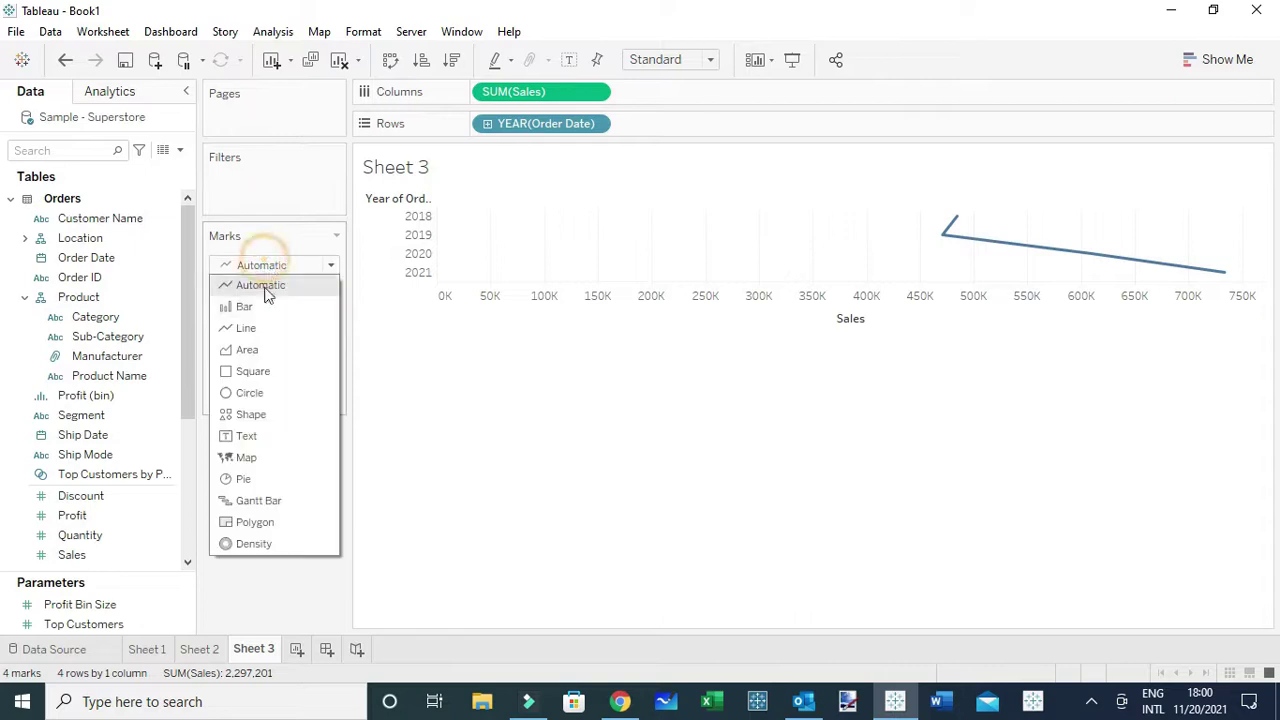
{"action": "left_click", "coordinate": [268, 303]}
{"action": "left_click", "coordinate": [452, 60]}
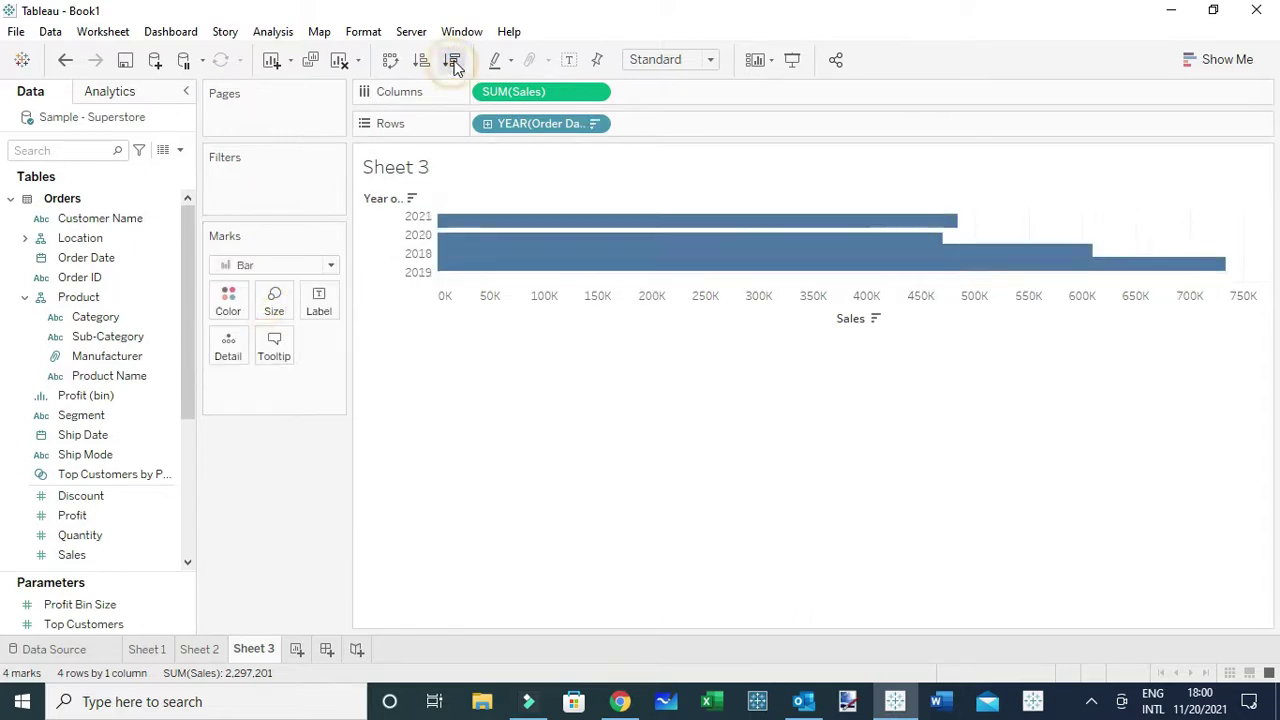
{"action": "left_click", "coordinate": [568, 60]}
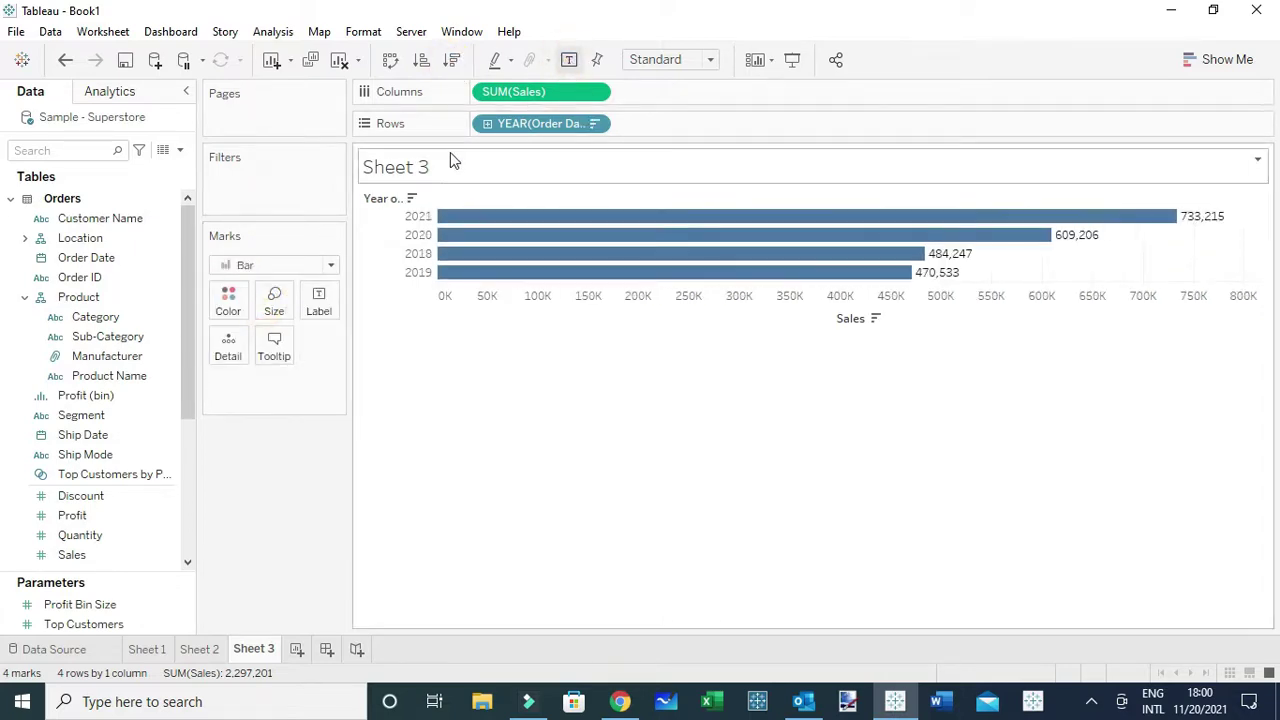
- Hide Sheet 3's title, row field labels and Sales axis header, and narrow the year column
{"action": "right_click", "coordinate": [436, 167]}
{"action": "left_click", "coordinate": [484, 226]}
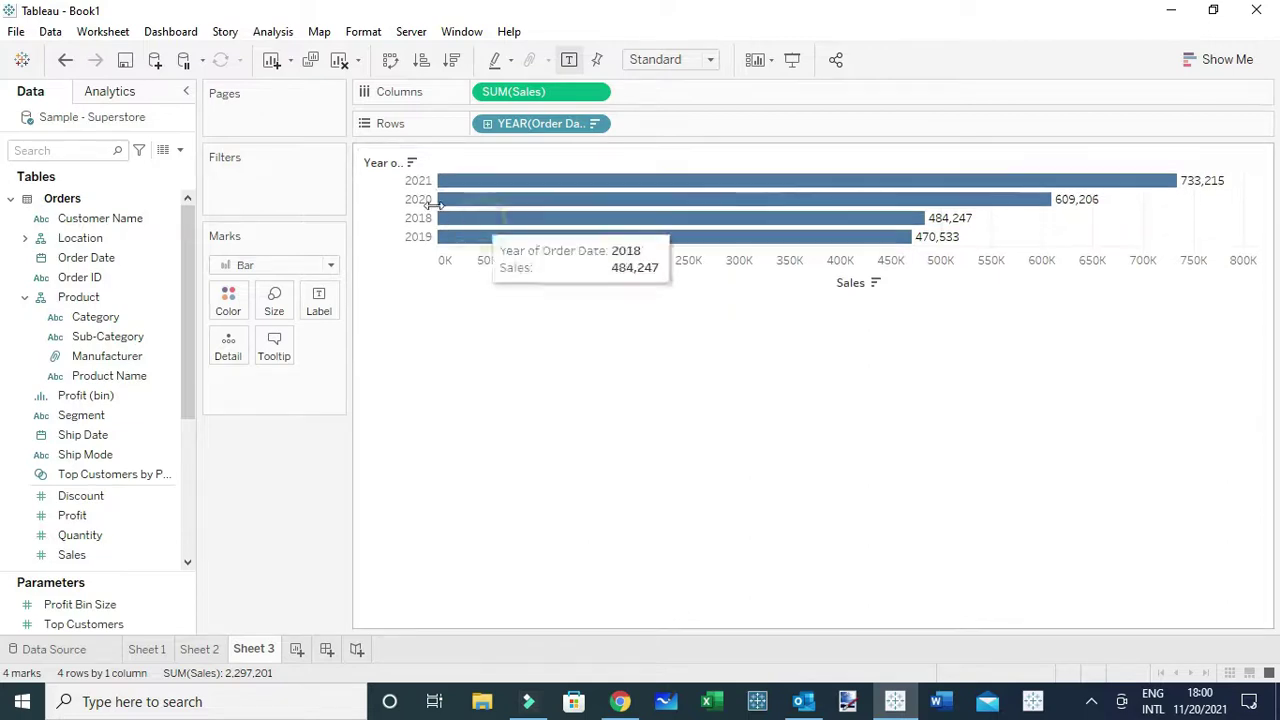
{"action": "right_click", "coordinate": [386, 170]}
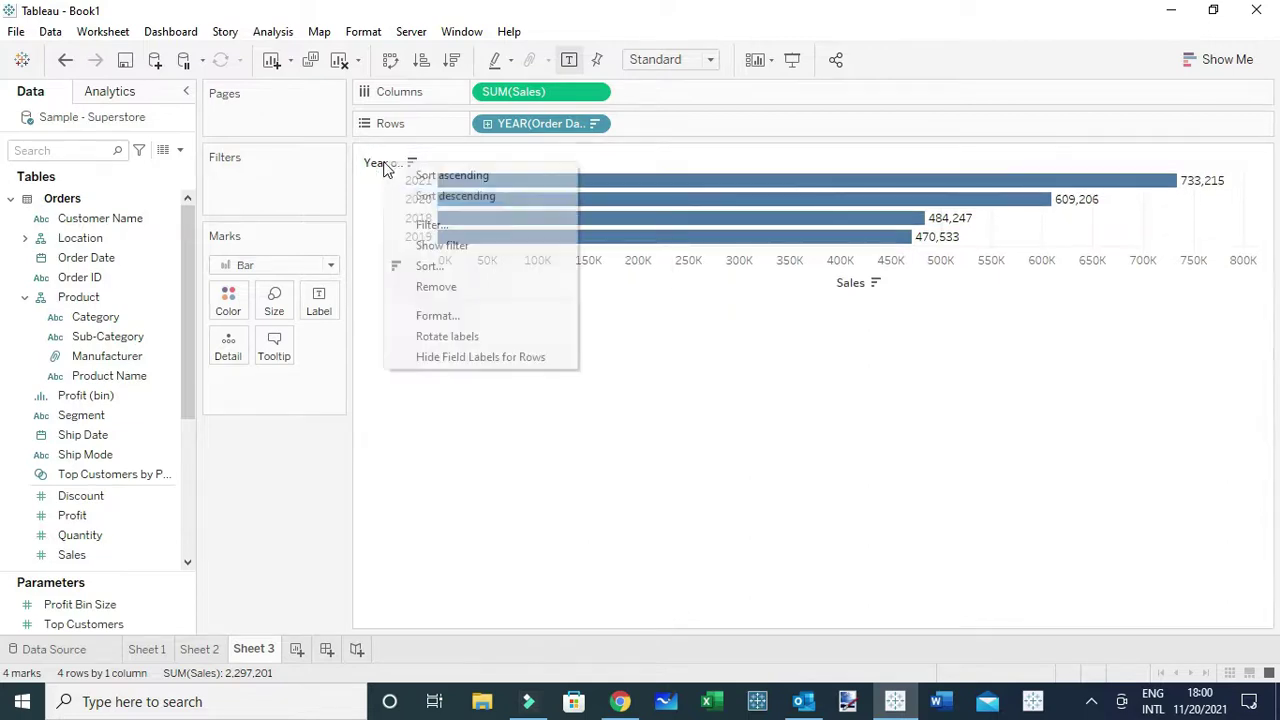
{"action": "left_click", "coordinate": [459, 357]}
{"action": "right_click", "coordinate": [641, 247]}
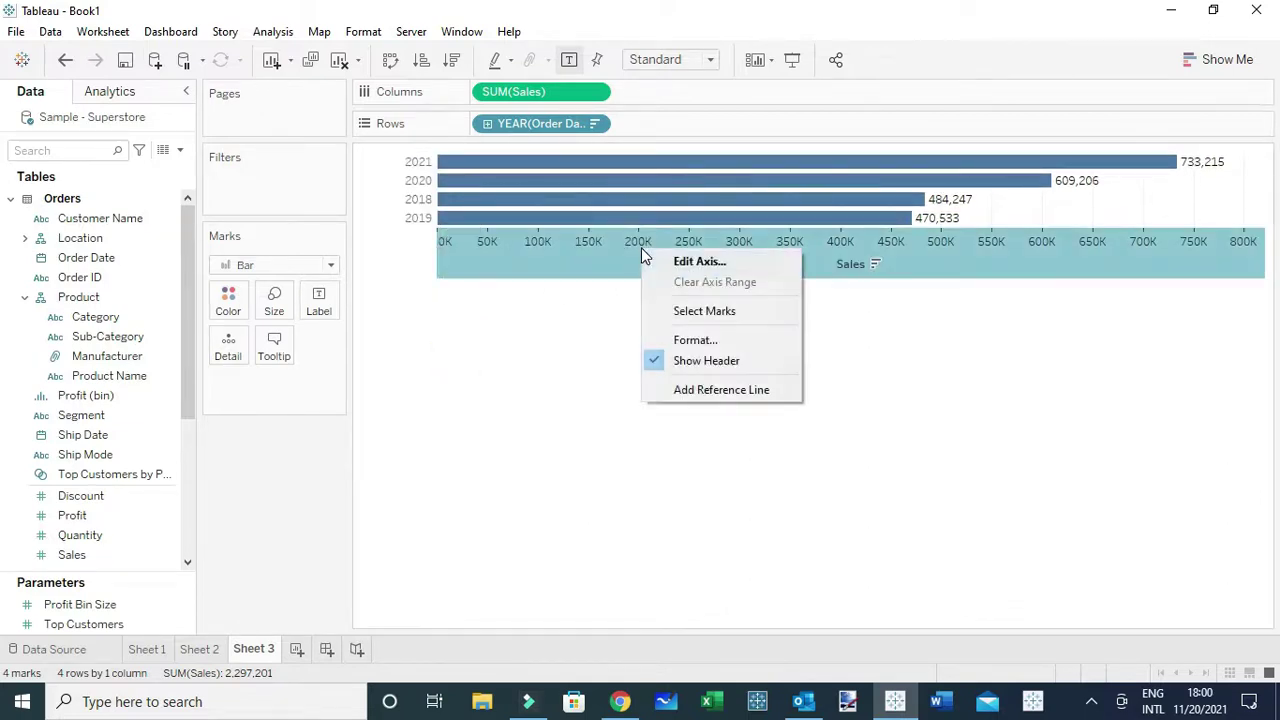
{"action": "left_click", "coordinate": [654, 360]}
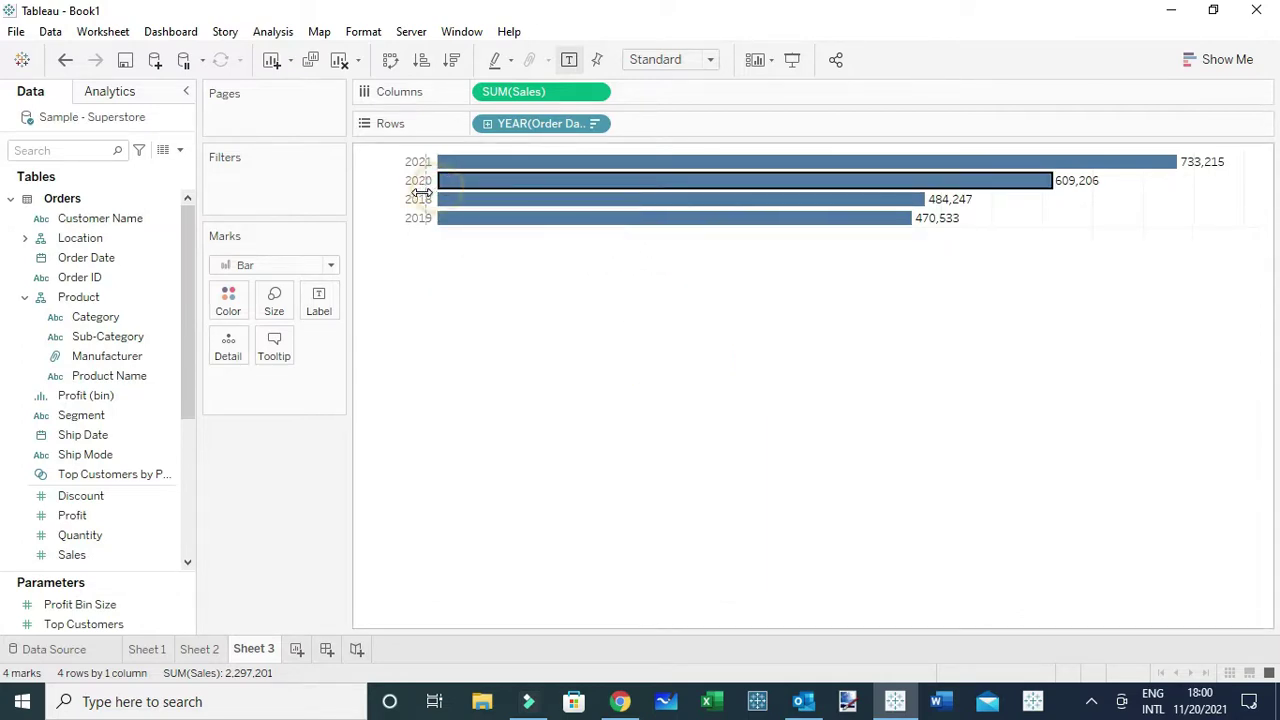
{"action": "left_click_drag", "start_coordinate": [417, 191], "coordinate": [408, 194]}
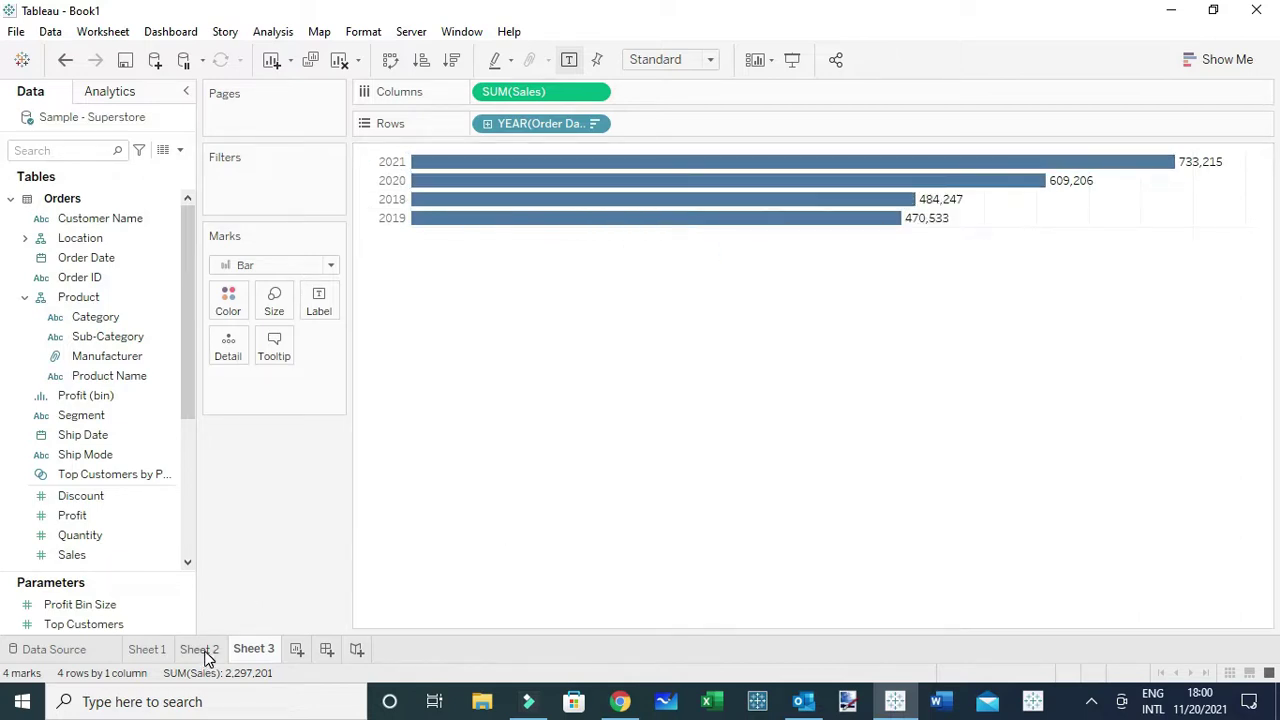
{"action": "mouse_move", "coordinate": [206, 658]}
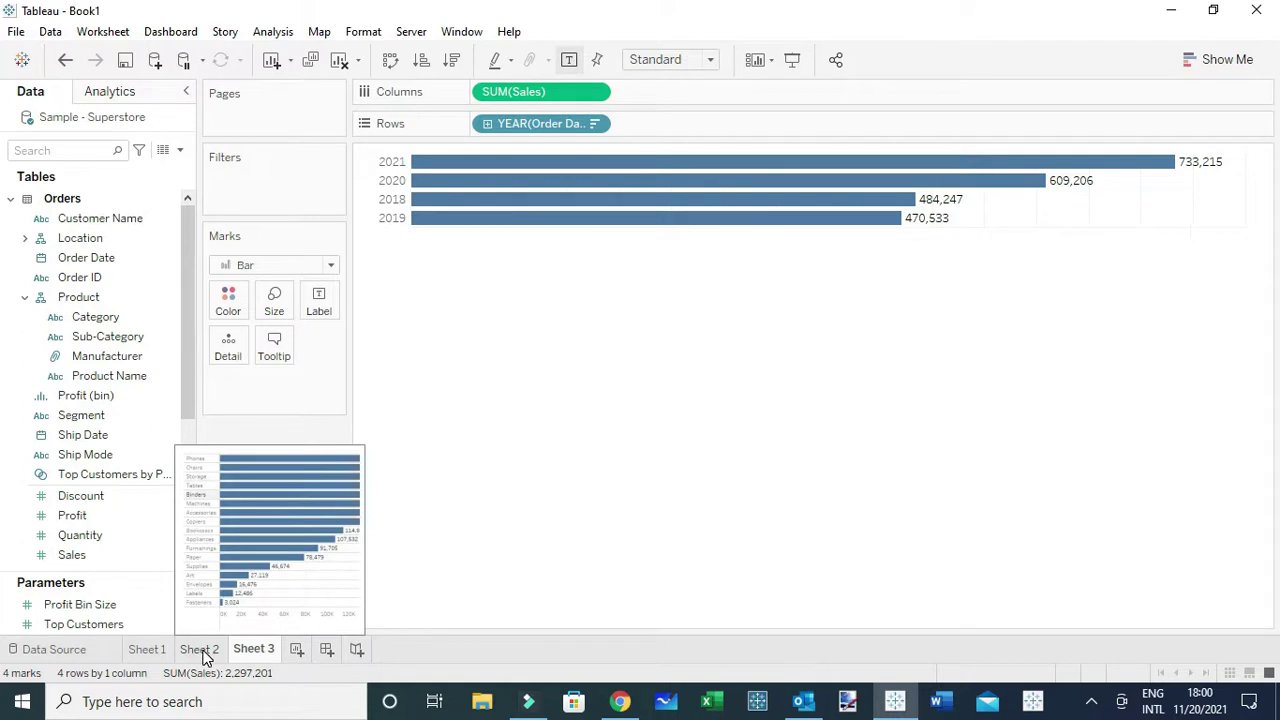
- On Sheet 2, delete all the bar tooltip text and insert the Sheet 3 viz instead
{"action": "left_click", "coordinate": [203, 653]}
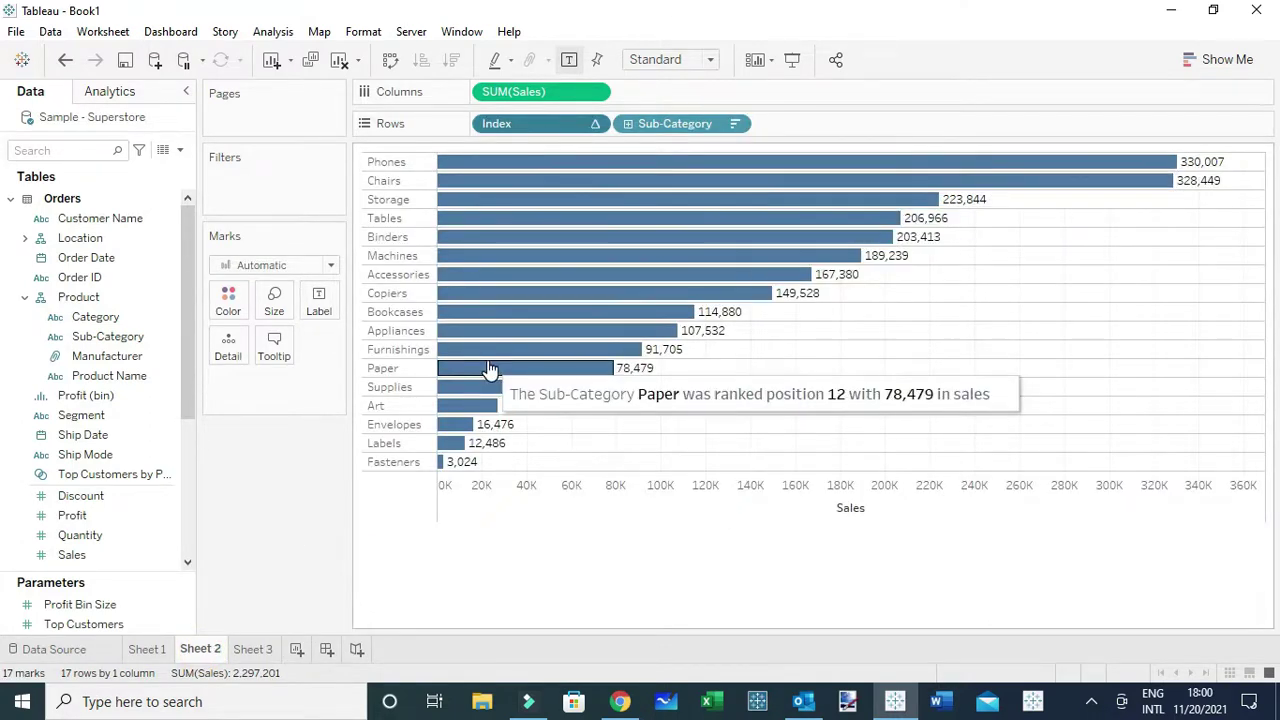
{"action": "left_click", "coordinate": [273, 346]}
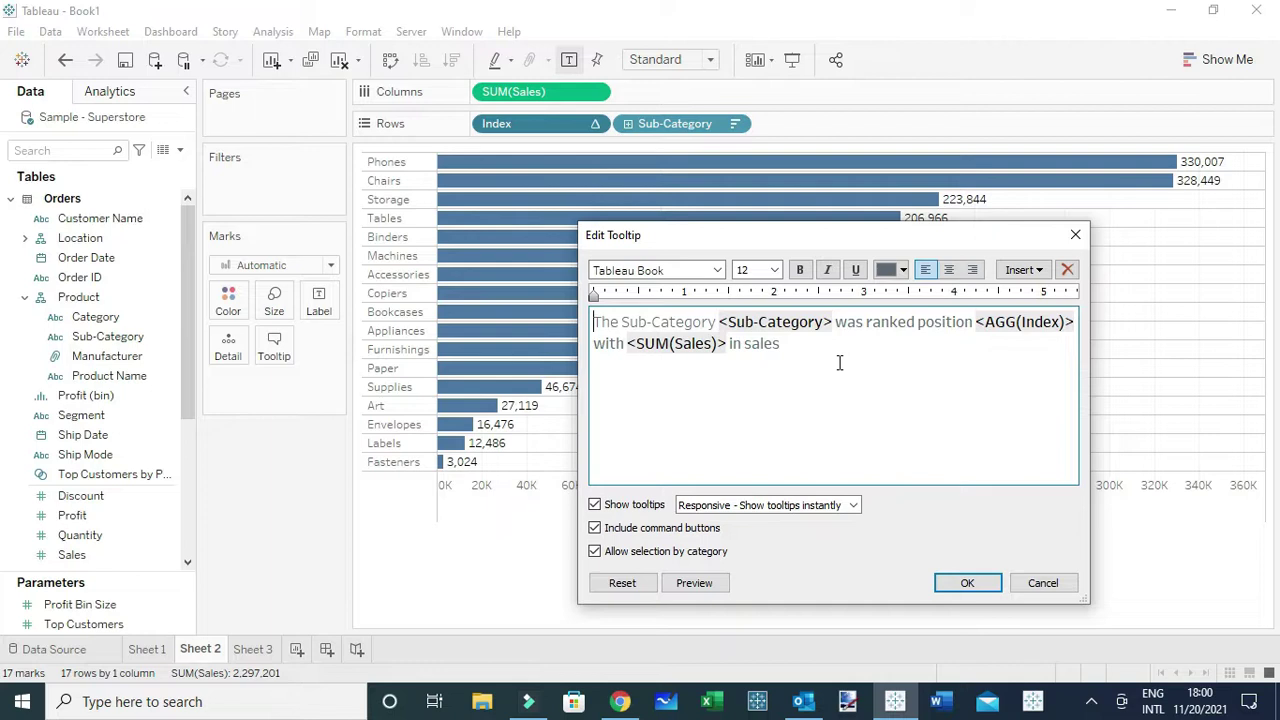
{"action": "key", "text": "ctrl+a"}
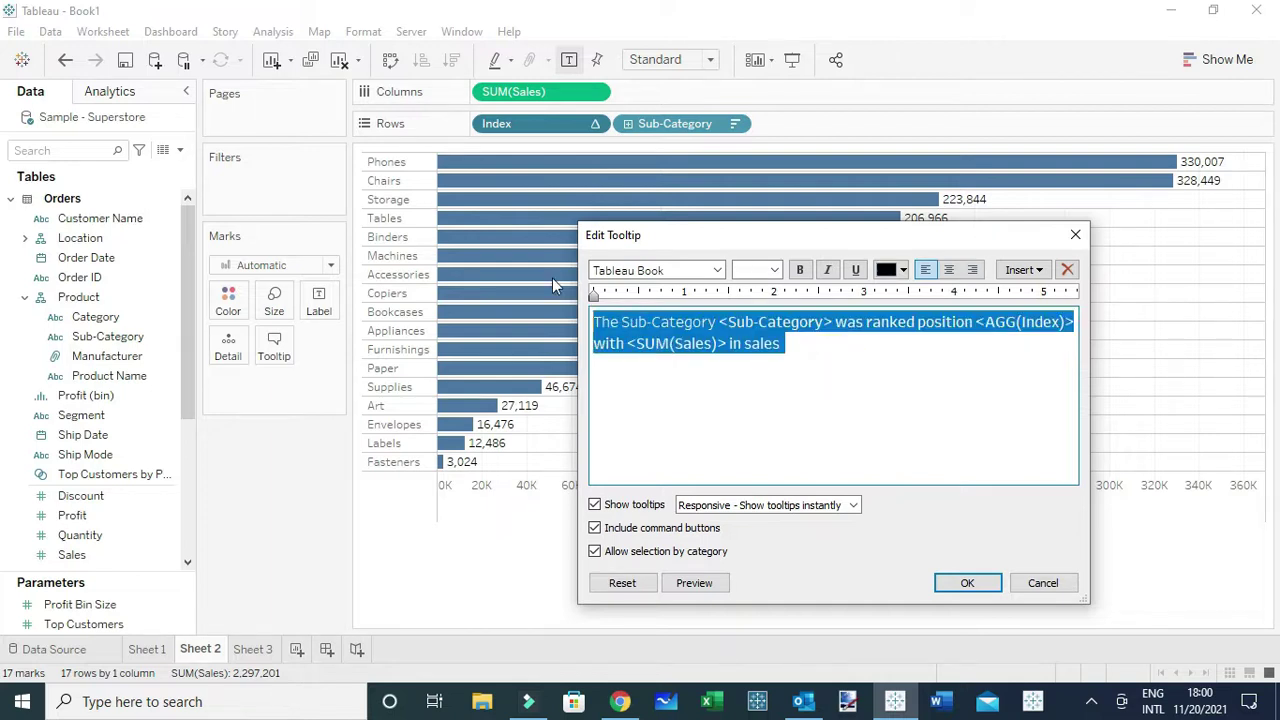
{"action": "key", "text": "BackSpace"}
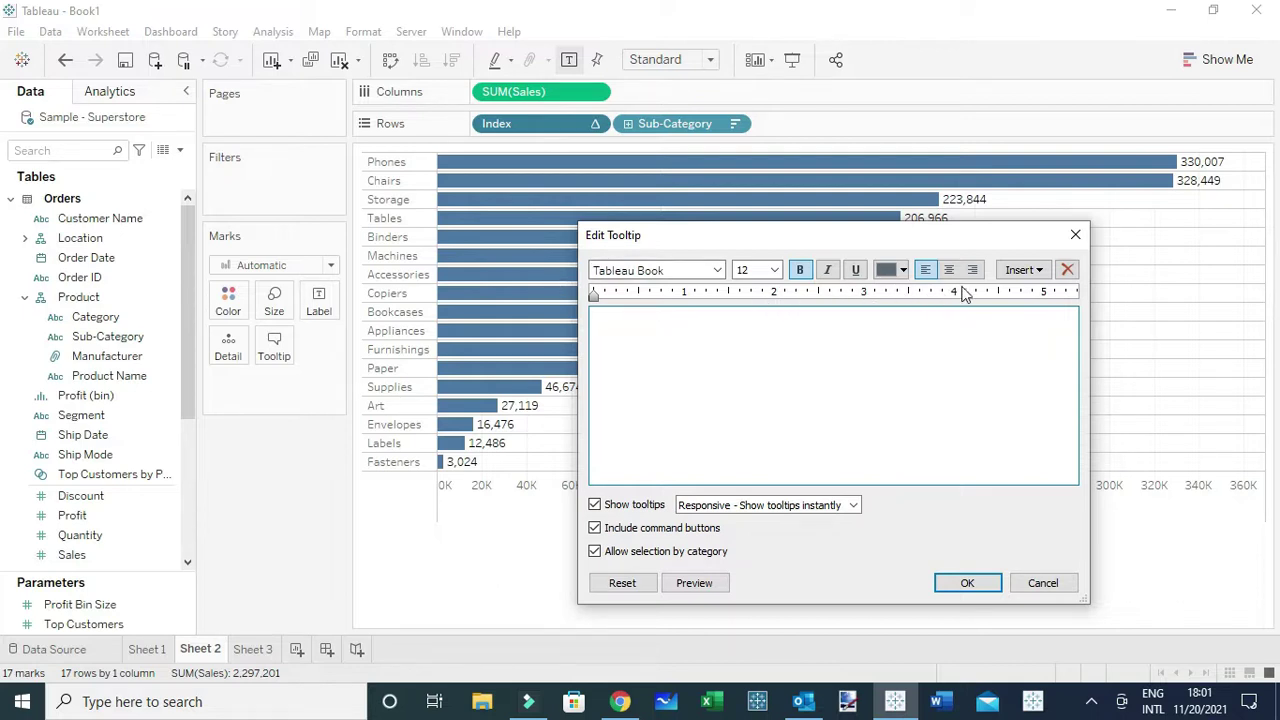
{"action": "left_click", "coordinate": [1022, 270]}
{"action": "mouse_move", "coordinate": [1048, 291]}
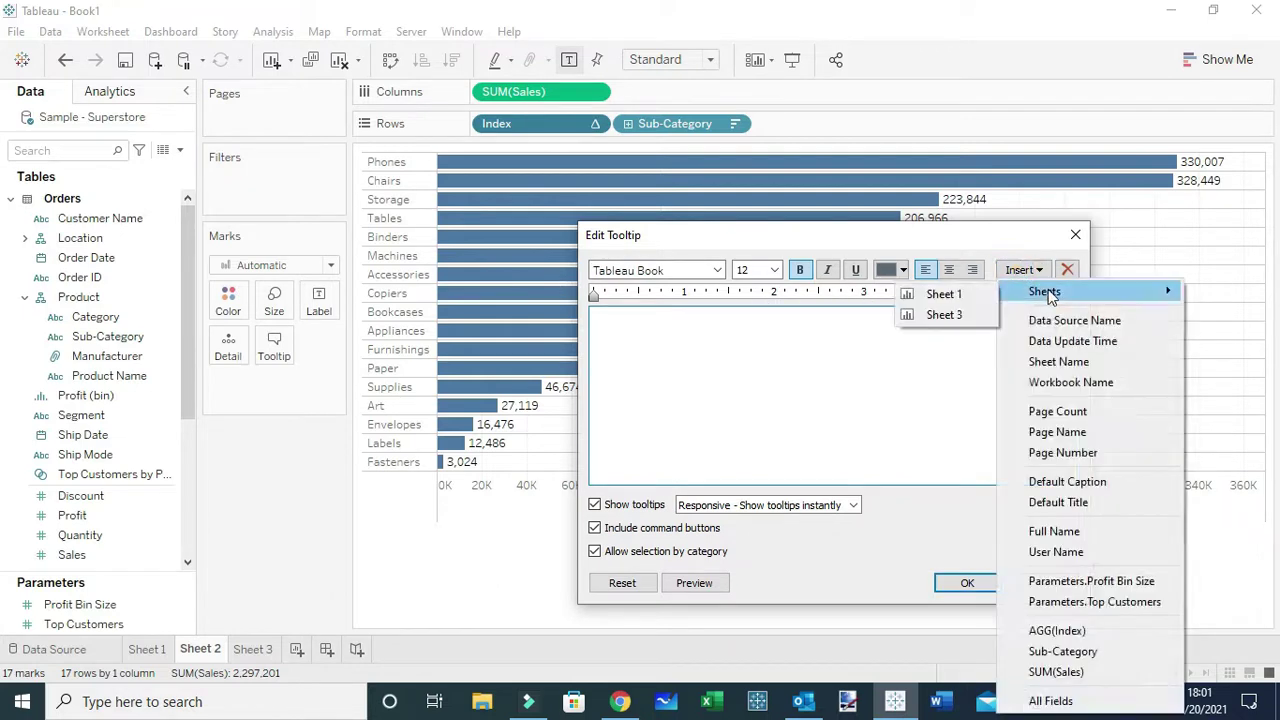
{"action": "left_click", "coordinate": [944, 315]}
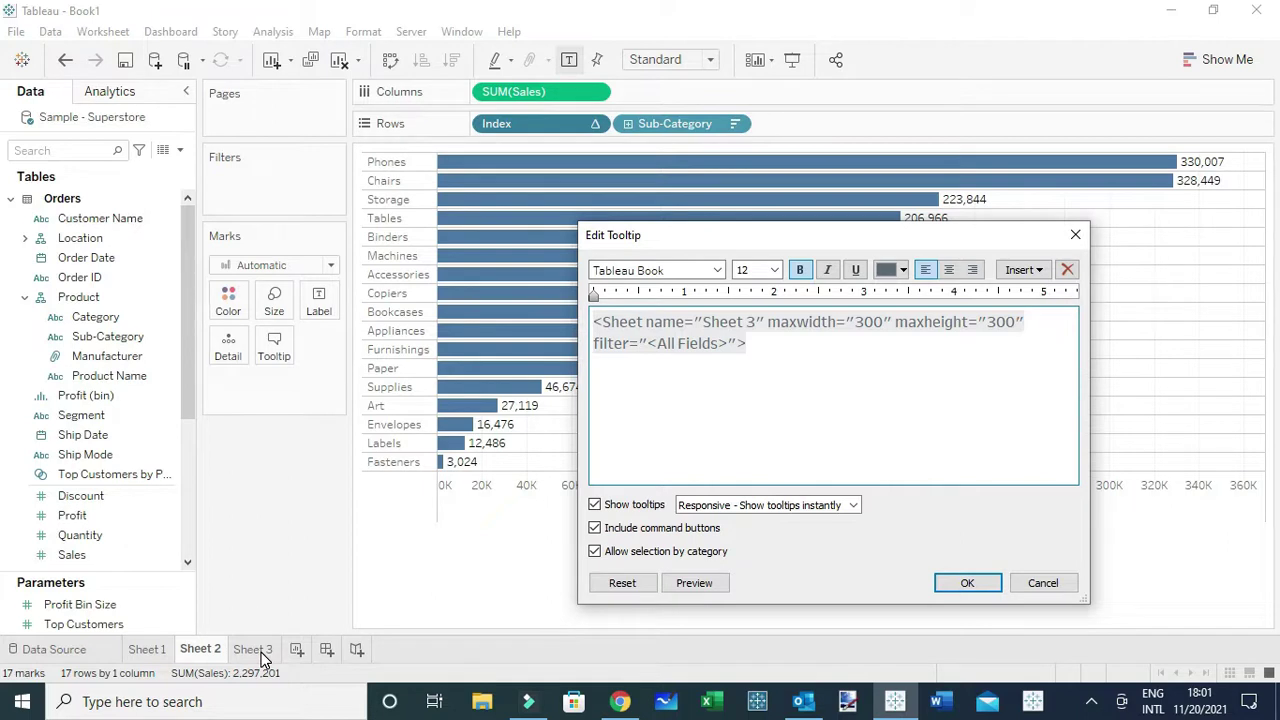
{"action": "left_click", "coordinate": [952, 586]}
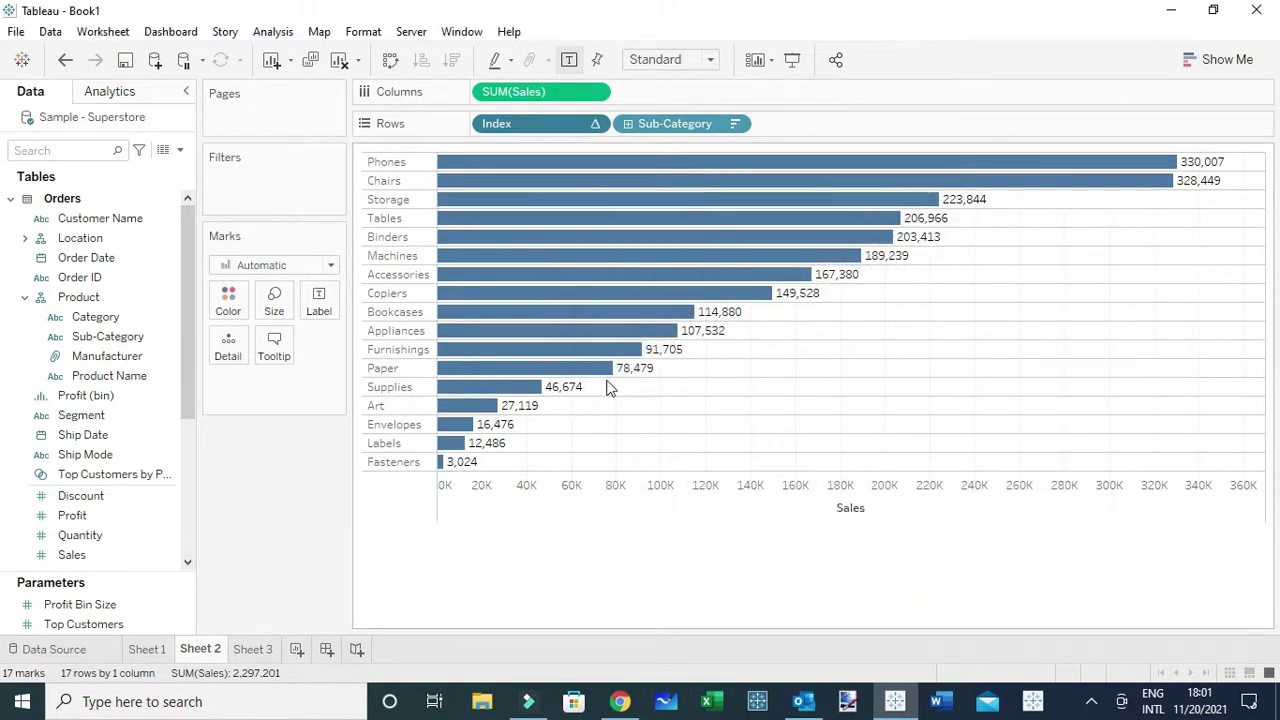
{"action": "mouse_move", "coordinate": [551, 166]}
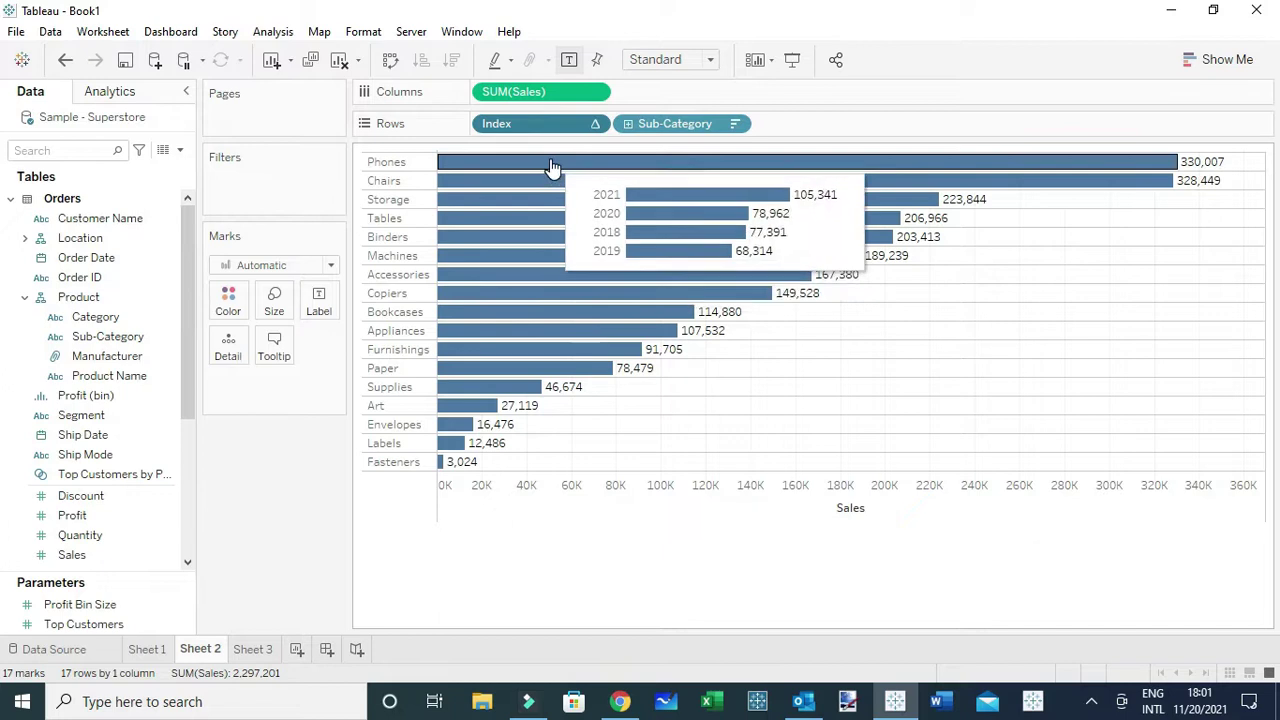